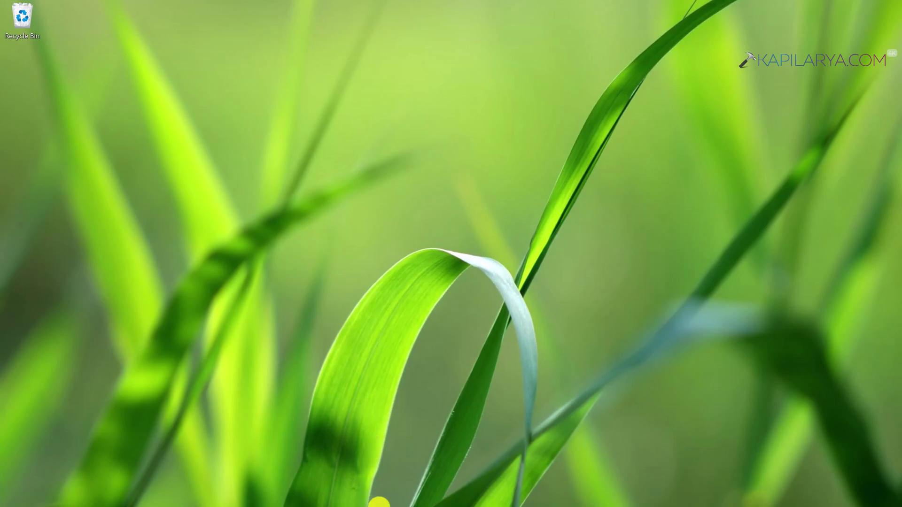
Open the Copilot preview pane from the taskbar icon
{"action": "left_click", "coordinate": [360, 496]}
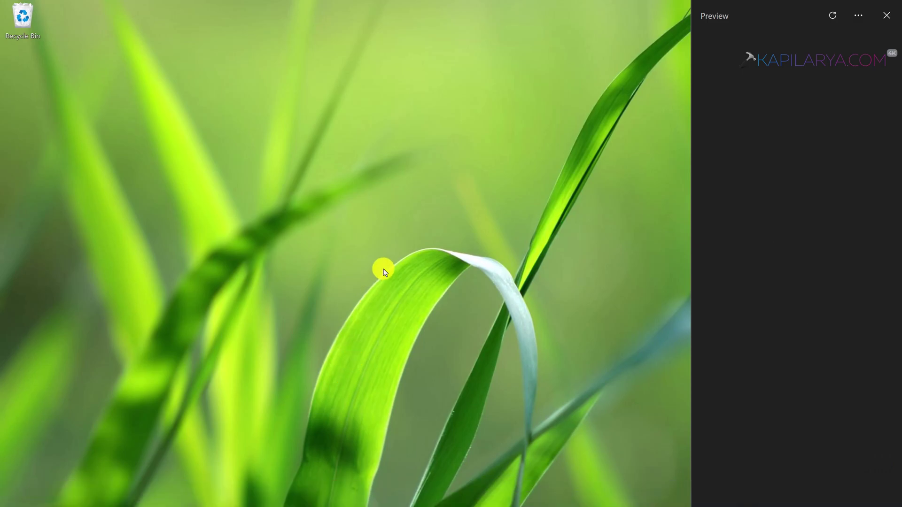
Let Copilot load its welcome screen with More Creative, More Balanced and More Precise styles
{"action": "mouse_move", "coordinate": [383, 506]}
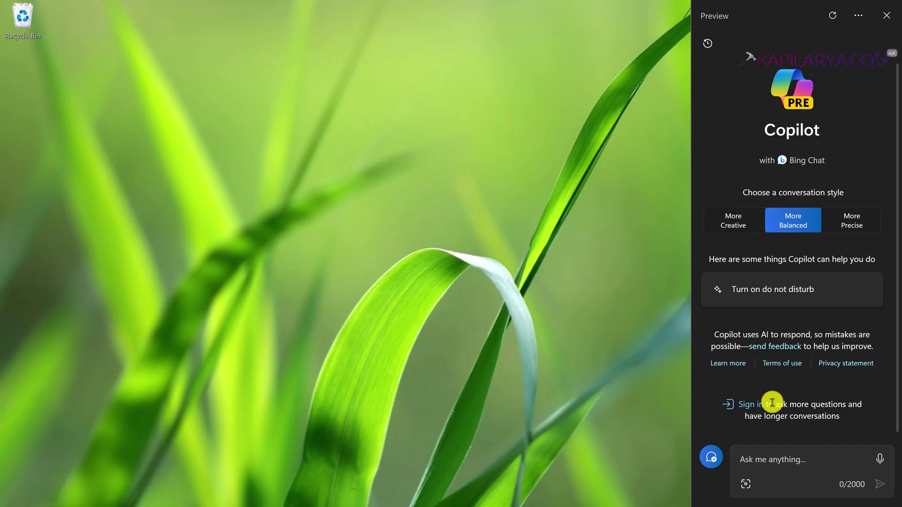
Close the Copilot pane and launch Settings from the Start button's right-click menu
{"action": "left_click", "coordinate": [887, 15]}
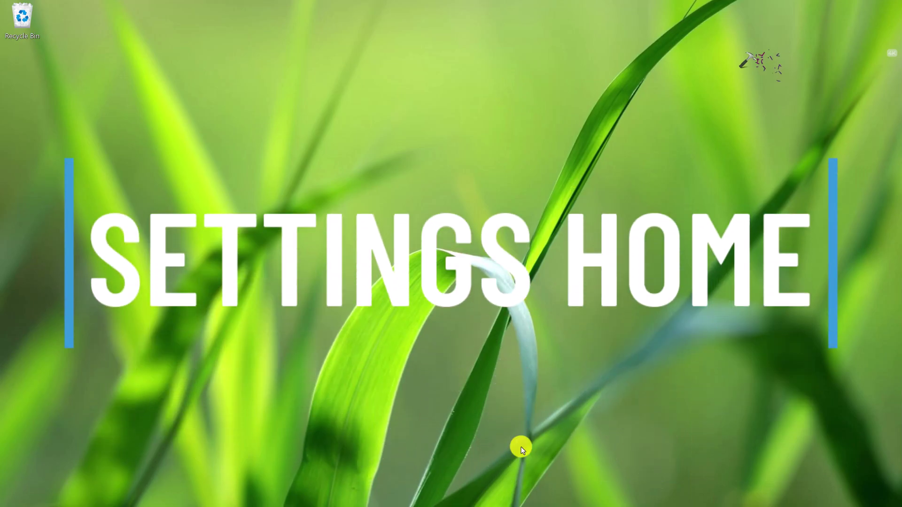
{"action": "mouse_move", "coordinate": [339, 493]}
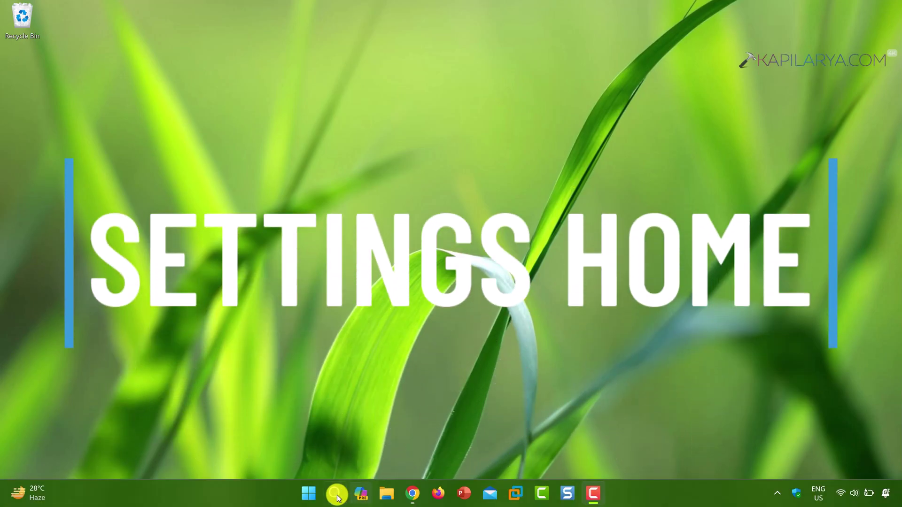
{"action": "right_click", "coordinate": [306, 495]}
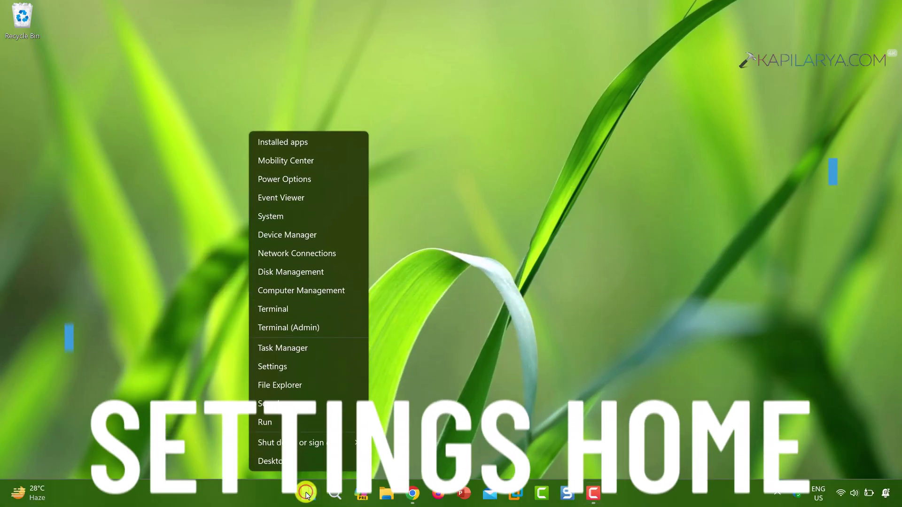
{"action": "left_click", "coordinate": [289, 368]}
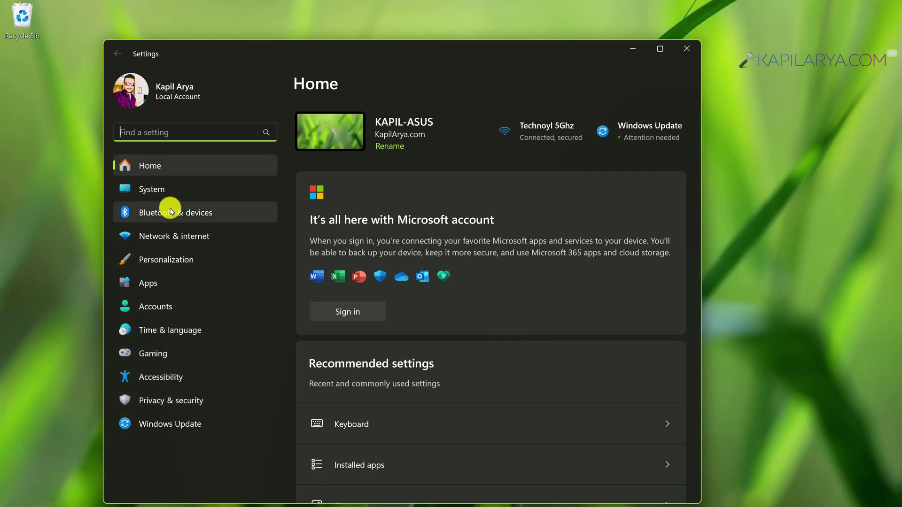
Scroll through the Settings Home page's recommended settings and personalization cards, then back up
{"action": "scroll", "coordinate": [407, 237], "scroll_direction": "down", "scroll_amount": 3}
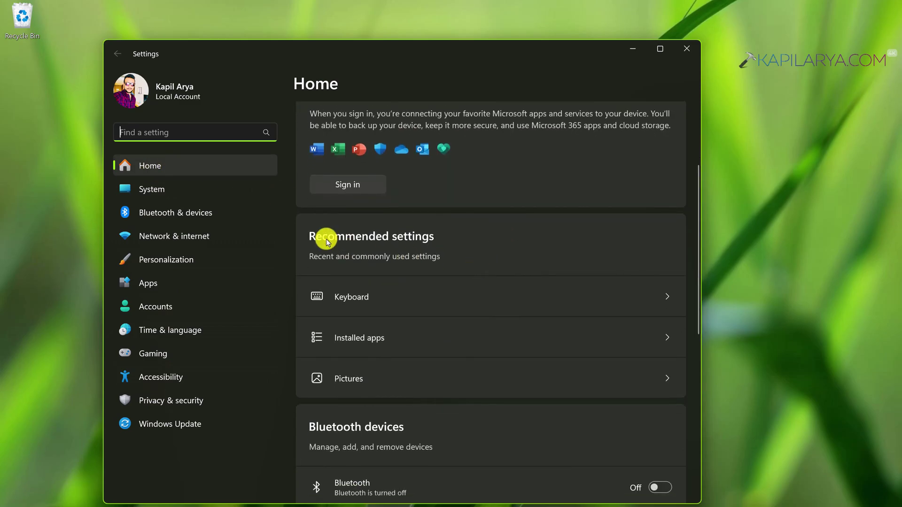
{"action": "scroll", "coordinate": [427, 317], "scroll_direction": "down", "scroll_amount": 2}
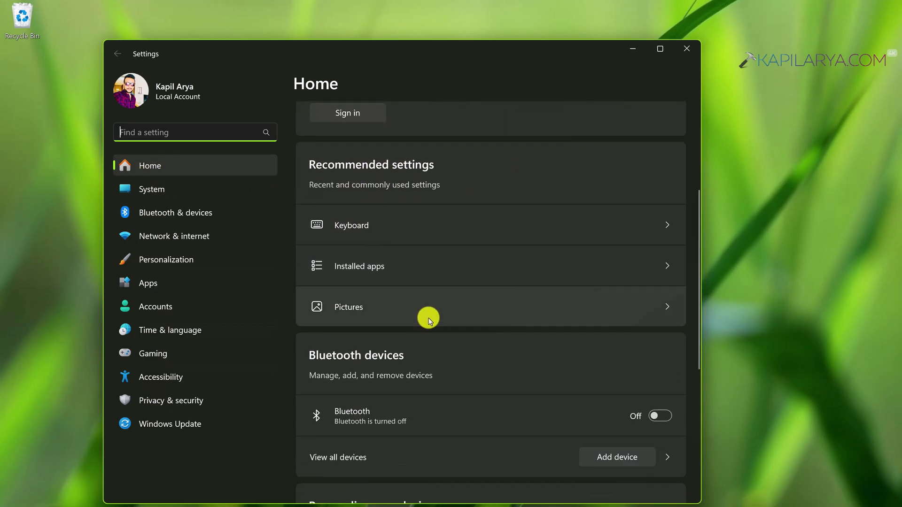
{"action": "scroll", "coordinate": [414, 331], "scroll_direction": "down", "scroll_amount": 3}
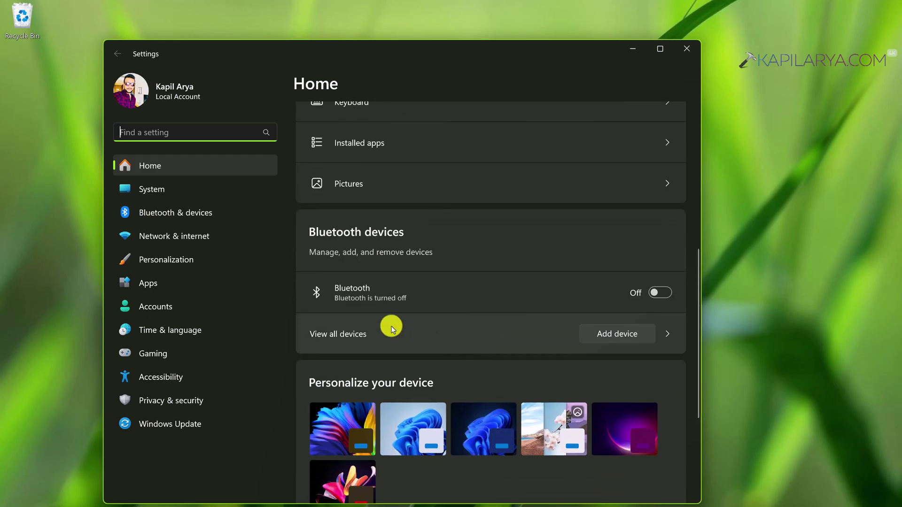
{"action": "scroll", "coordinate": [484, 330], "scroll_direction": "down", "scroll_amount": 2}
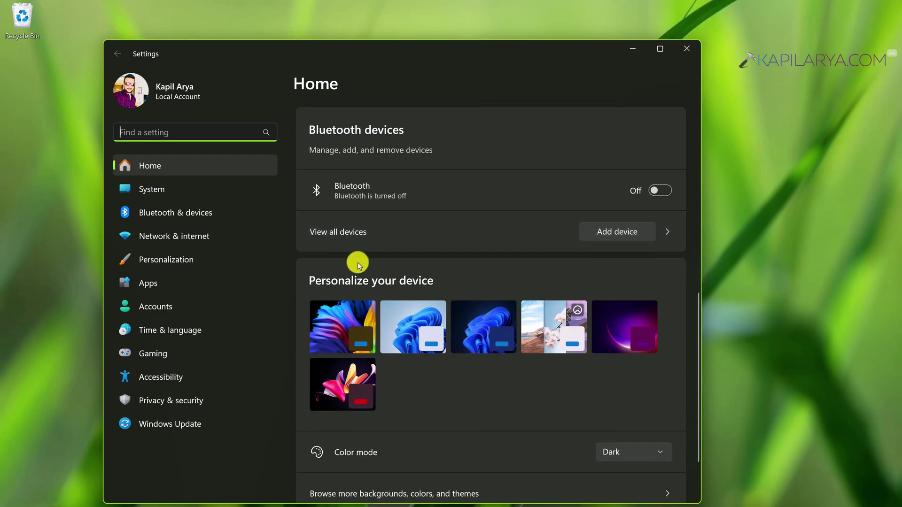
{"action": "scroll", "coordinate": [405, 280], "scroll_direction": "down", "scroll_amount": 2}
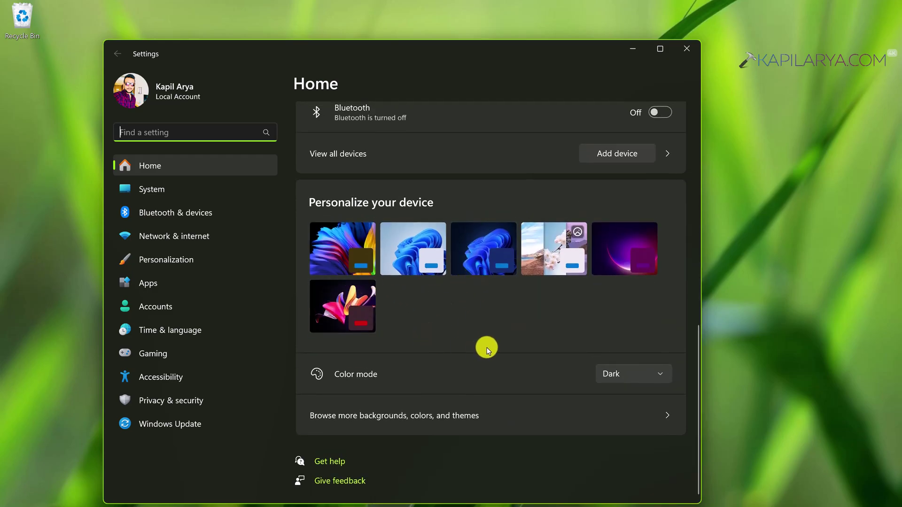
{"action": "scroll", "coordinate": [487, 350], "scroll_direction": "up", "scroll_amount": 9}
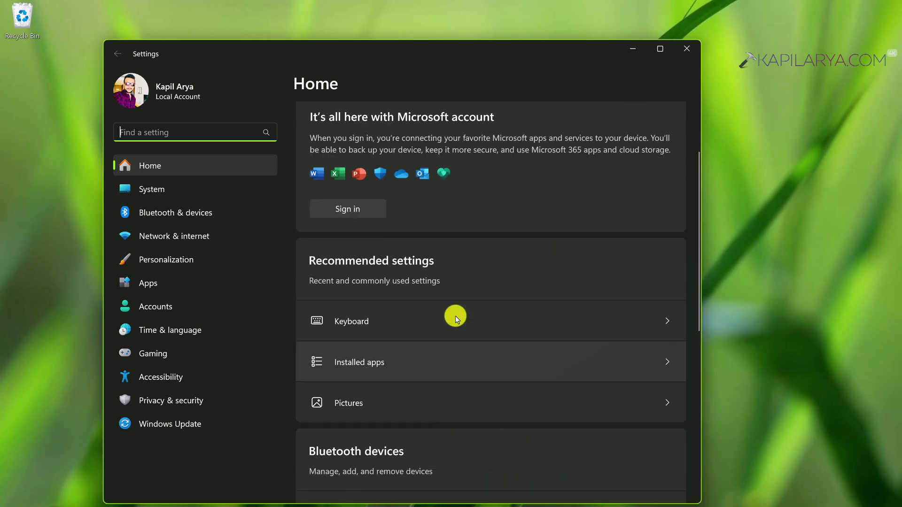
{"action": "scroll", "coordinate": [455, 315], "scroll_direction": "up", "scroll_amount": 3}
{"action": "left_click", "coordinate": [459, 172]}
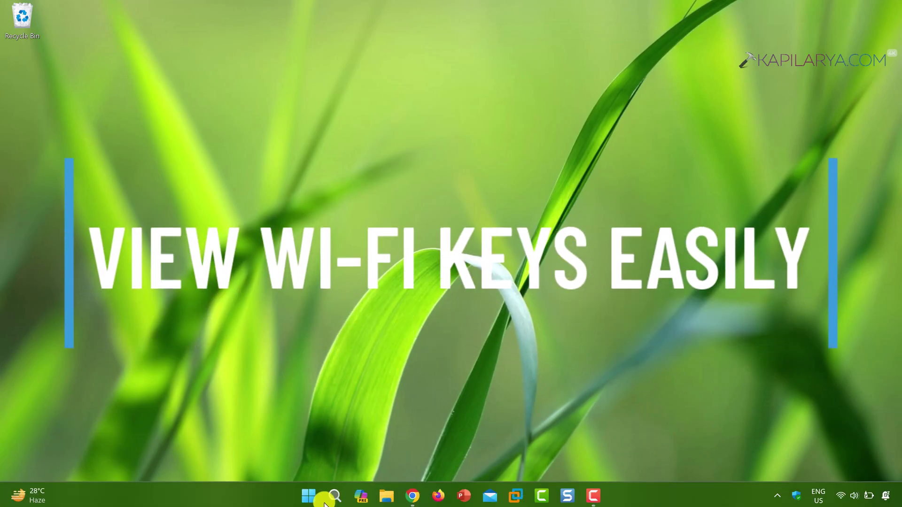
Reveal the saved security key of the Technoyl 5Ghz Wi-Fi network under Network & internet
{"action": "right_click", "coordinate": [310, 497]}
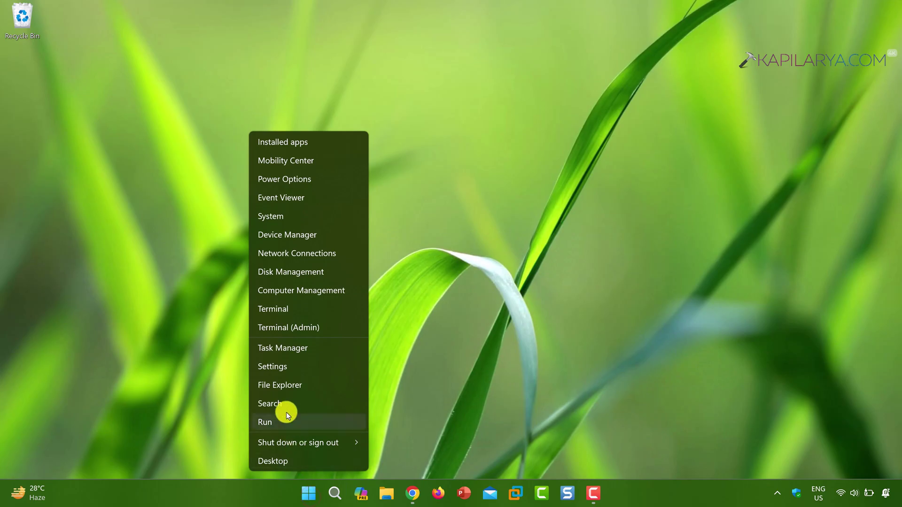
{"action": "left_click", "coordinate": [281, 367]}
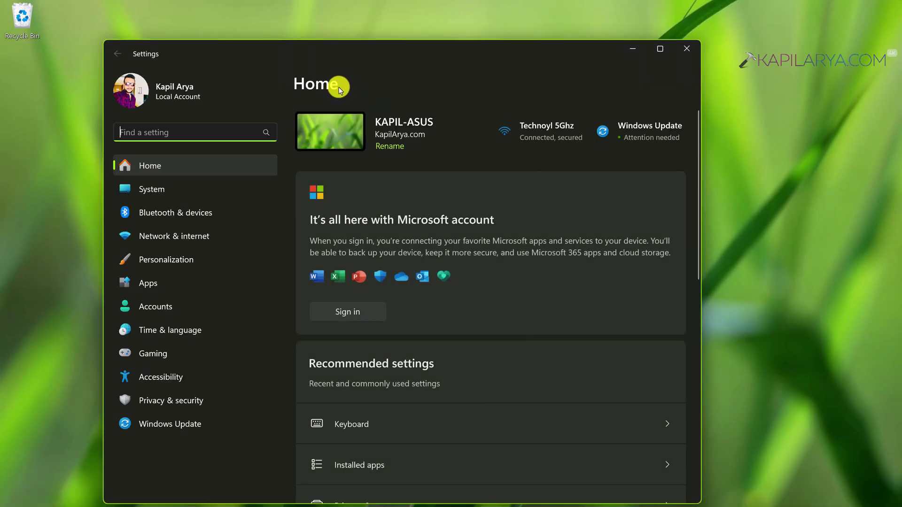
{"action": "left_click", "coordinate": [208, 235]}
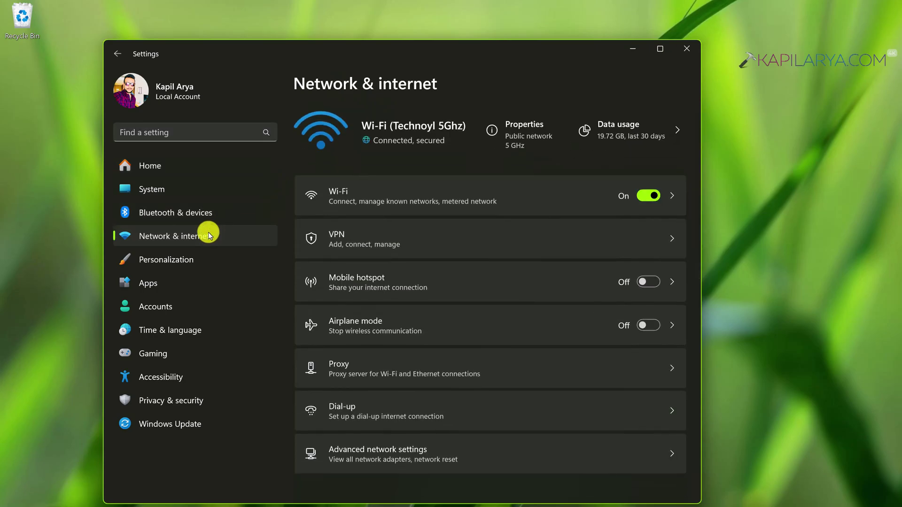
{"action": "left_click", "coordinate": [436, 186]}
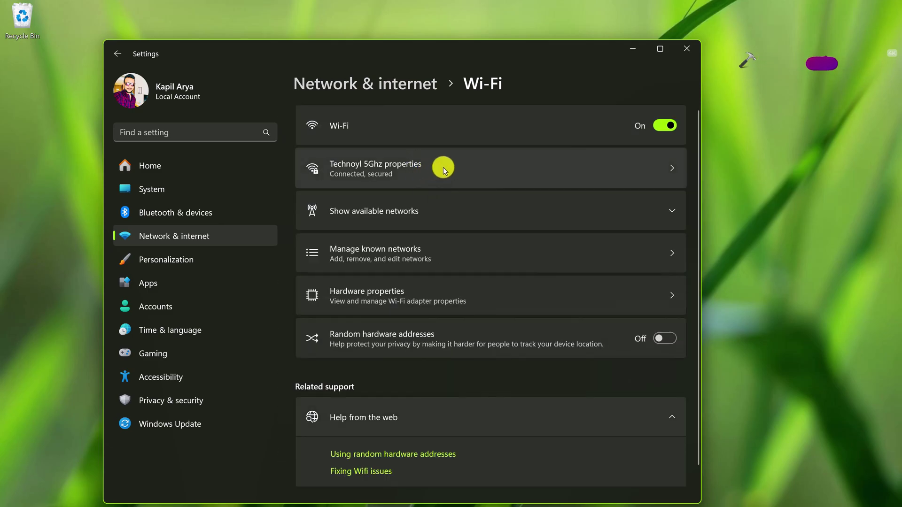
{"action": "left_click", "coordinate": [447, 168]}
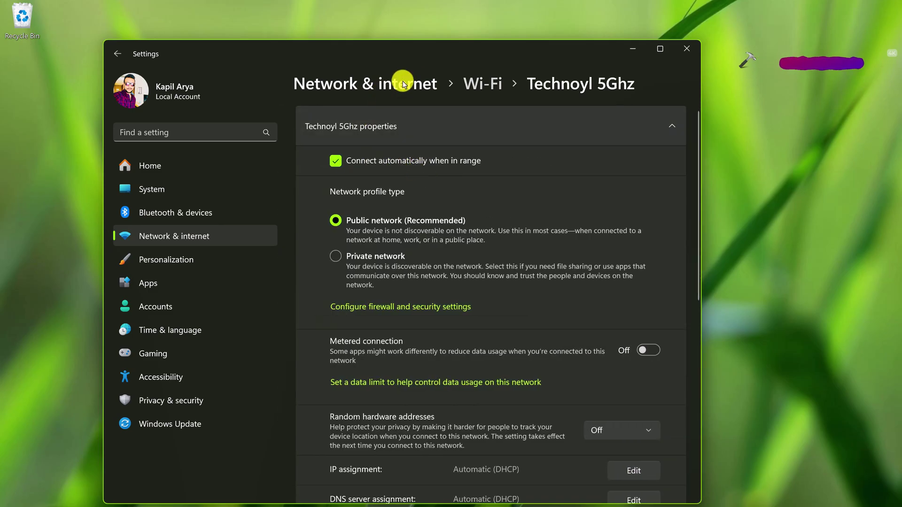
{"action": "scroll", "coordinate": [330, 411], "scroll_direction": "down", "scroll_amount": 10}
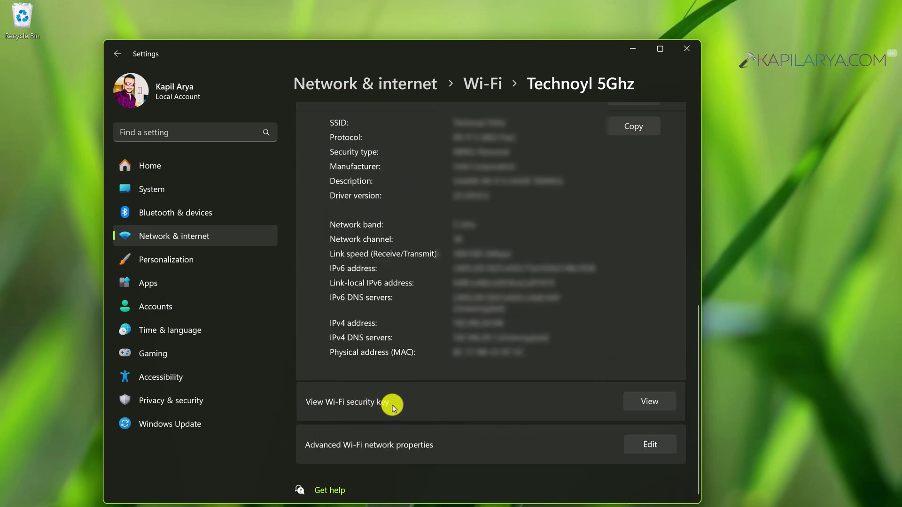
{"action": "left_click", "coordinate": [636, 401]}
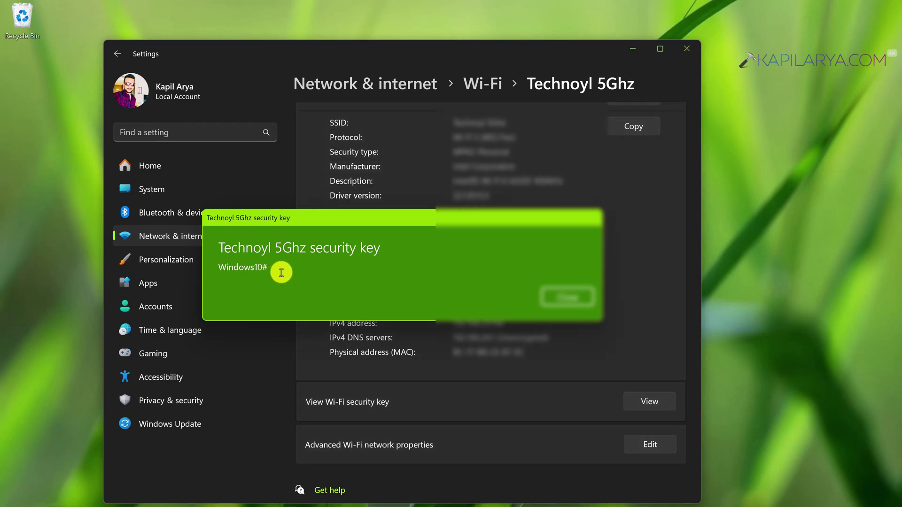
{"action": "left_click", "coordinate": [546, 289]}
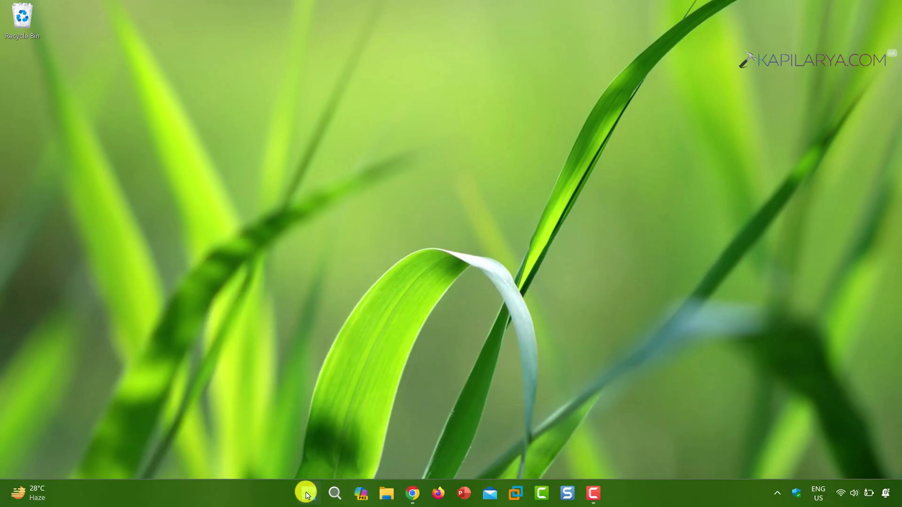
Open Settings to Personalization > Taskbar and expand the taskbar behaviors section
{"action": "right_click", "coordinate": [306, 495]}
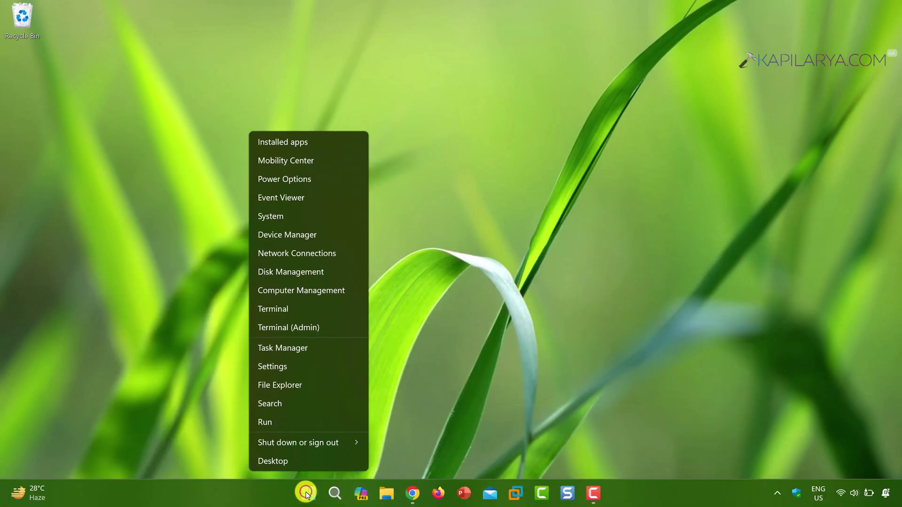
{"action": "left_click", "coordinate": [298, 366]}
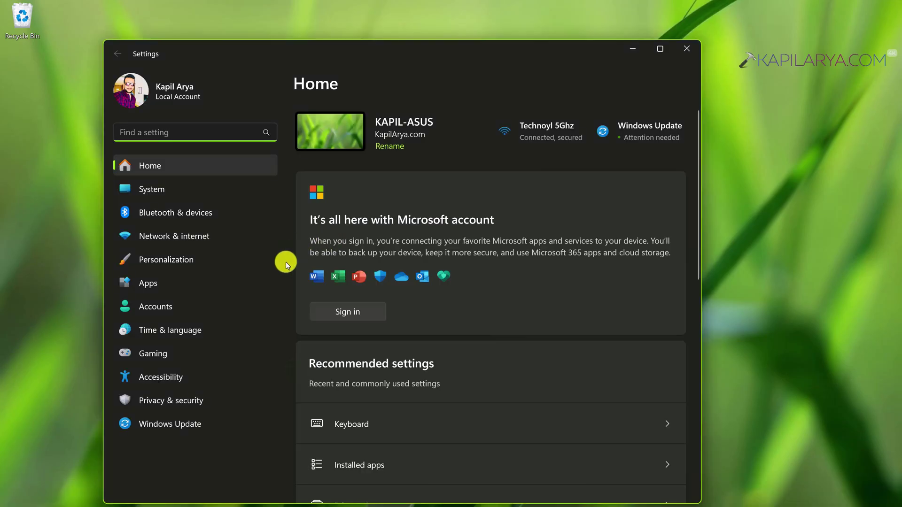
{"action": "left_click", "coordinate": [252, 262]}
{"action": "scroll", "coordinate": [422, 347], "scroll_direction": "down", "scroll_amount": 2}
{"action": "scroll", "coordinate": [422, 347], "scroll_direction": "down", "scroll_amount": 1}
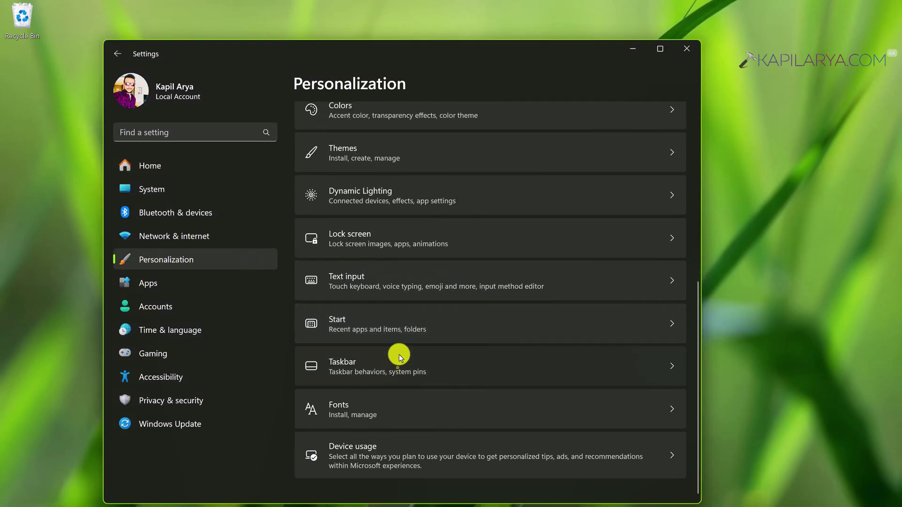
{"action": "left_click", "coordinate": [399, 356]}
{"action": "scroll", "coordinate": [413, 332], "scroll_direction": "down", "scroll_amount": 2}
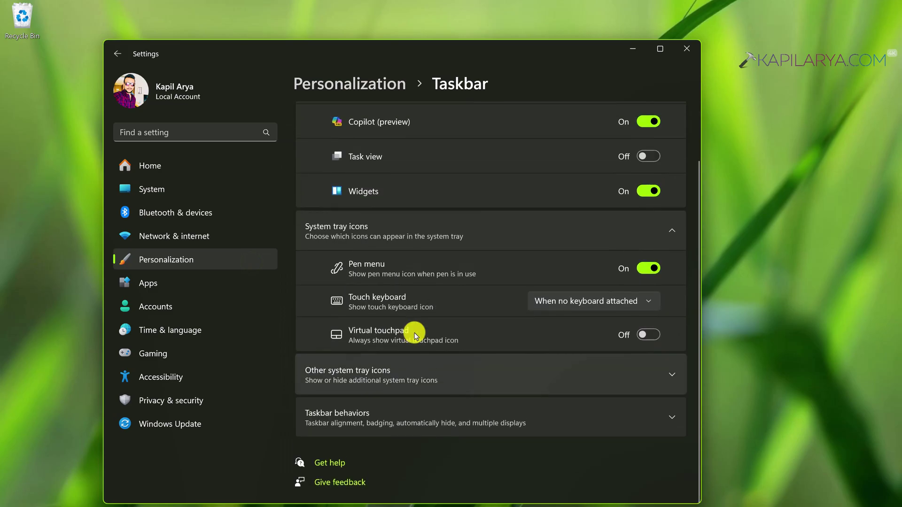
{"action": "left_click", "coordinate": [375, 425]}
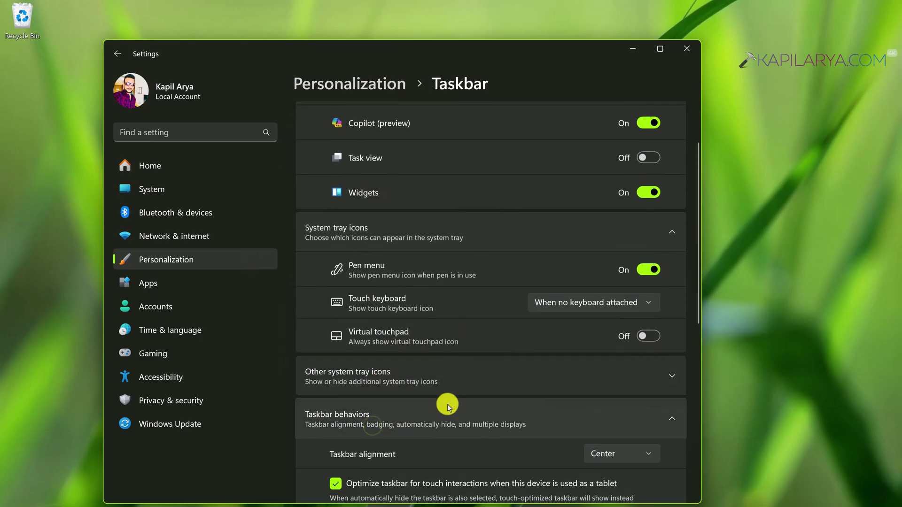
{"action": "scroll", "coordinate": [448, 404], "scroll_direction": "down", "scroll_amount": 6}
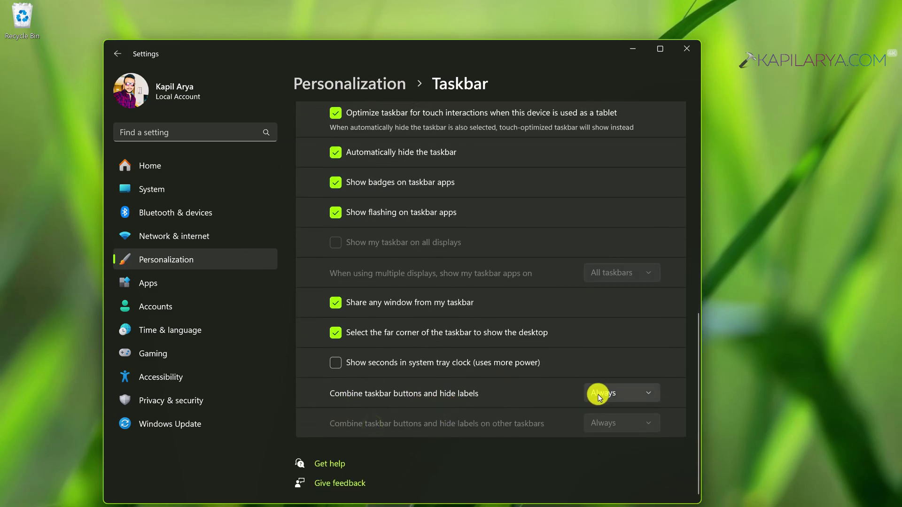
Set 'Combine taskbar buttons and hide labels' to 'When taskbar is full'
{"action": "mouse_move", "coordinate": [737, 504]}
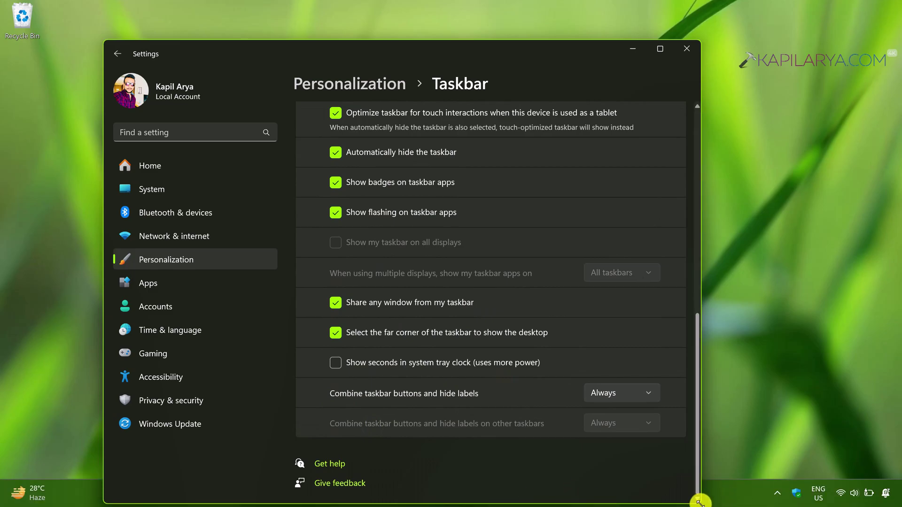
{"action": "left_click_drag", "start_coordinate": [699, 499], "coordinate": [673, 438]}
{"action": "mouse_move", "coordinate": [369, 49]}
{"action": "left_mouse_down"}
{"action": "mouse_move", "coordinate": [338, 41]}
{"action": "mouse_move", "coordinate": [355, 44]}
{"action": "left_mouse_up"}
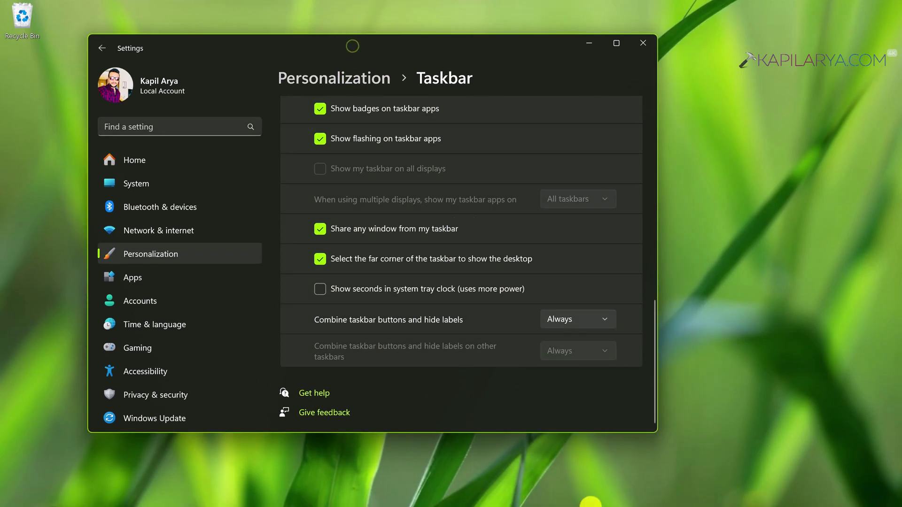
{"action": "left_click", "coordinate": [584, 323]}
{"action": "left_click", "coordinate": [579, 342]}
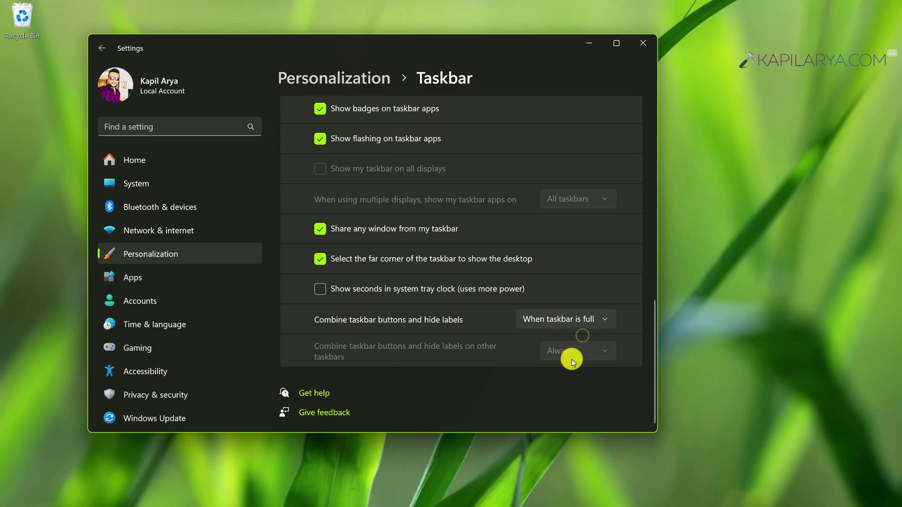
{"action": "mouse_move", "coordinate": [407, 502]}
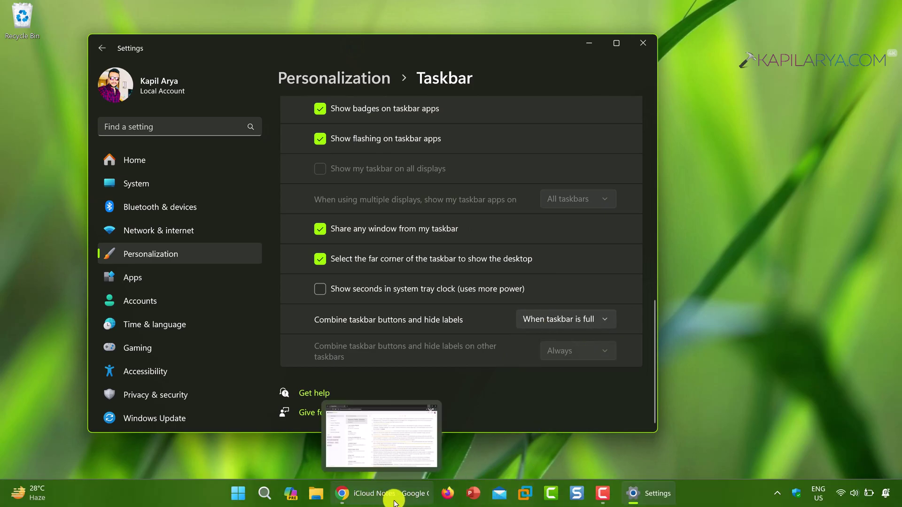
{"action": "mouse_move", "coordinate": [647, 494]}
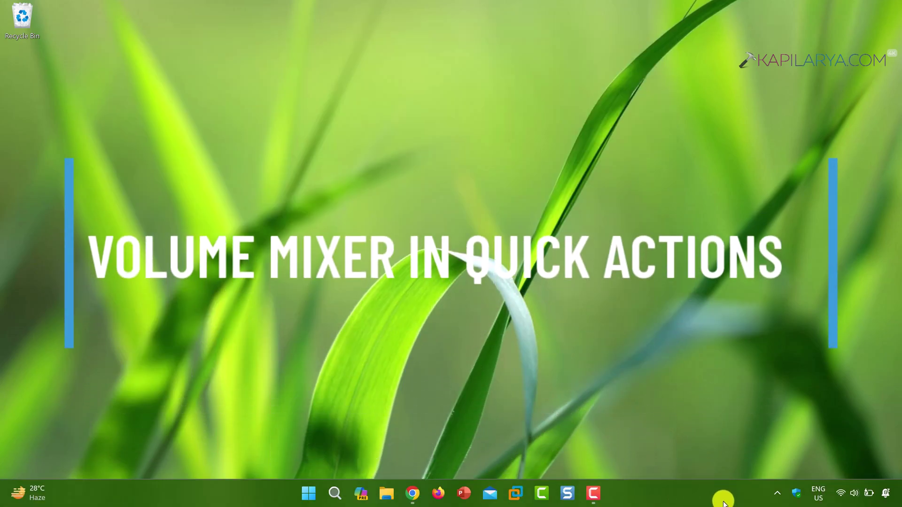
Open Quick Settings' sound output page and lower the system volume to 80 in the mixer
{"action": "left_click", "coordinate": [847, 496]}
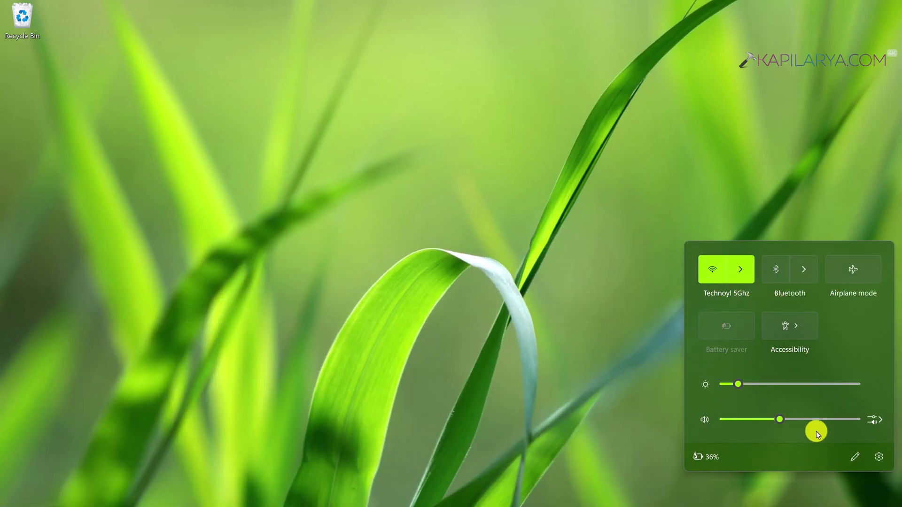
{"action": "left_click", "coordinate": [876, 423]}
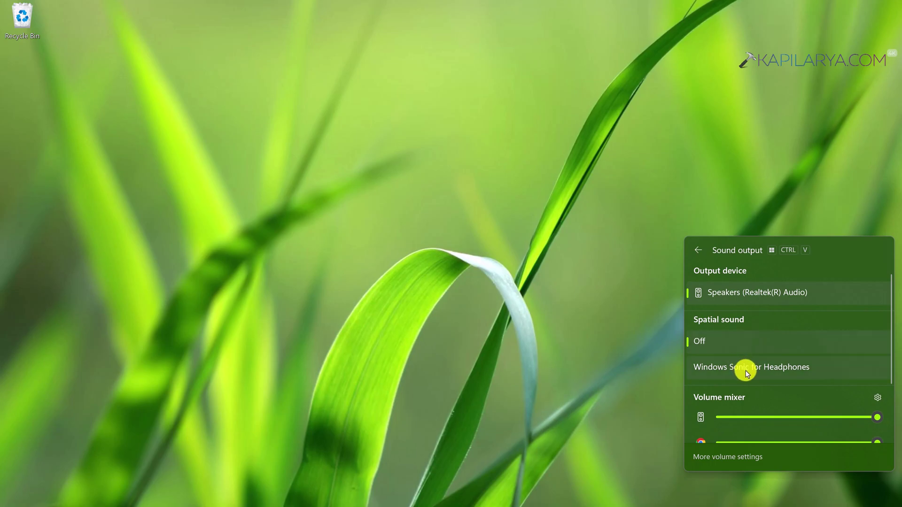
{"action": "scroll", "coordinate": [745, 367], "scroll_direction": "down", "scroll_amount": 3}
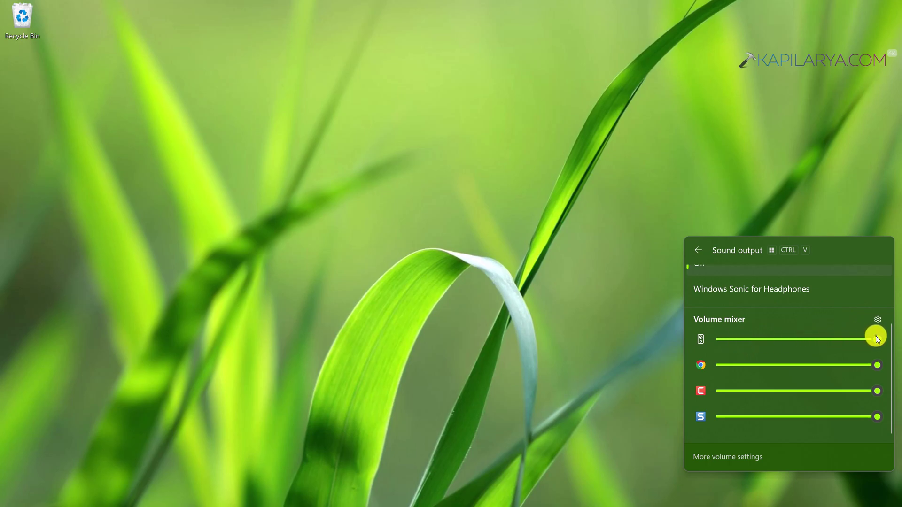
{"action": "left_click_drag", "start_coordinate": [876, 338], "coordinate": [877, 359]}
{"action": "scroll", "coordinate": [737, 359], "scroll_direction": "up", "scroll_amount": 3}
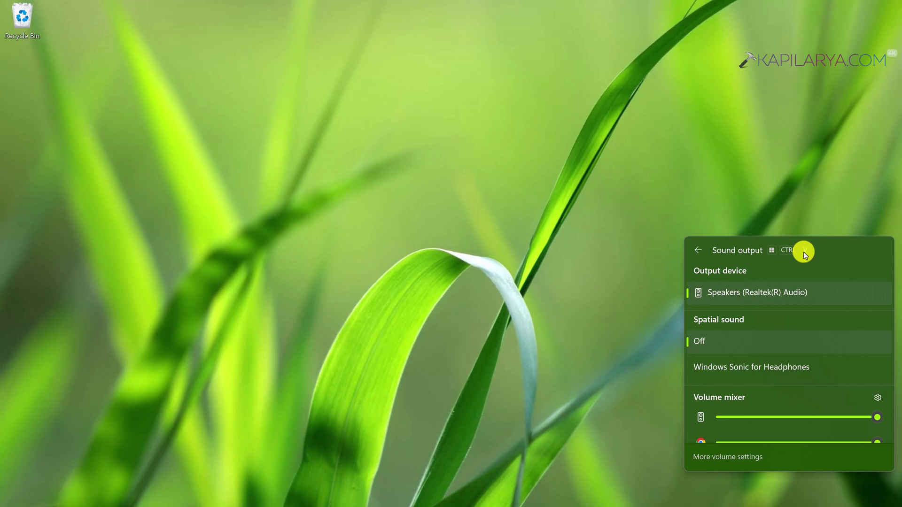
Close the sound panel, search 'voice' and launch Voice access
{"action": "left_click", "coordinate": [644, 340]}
{"action": "mouse_move", "coordinate": [289, 493]}
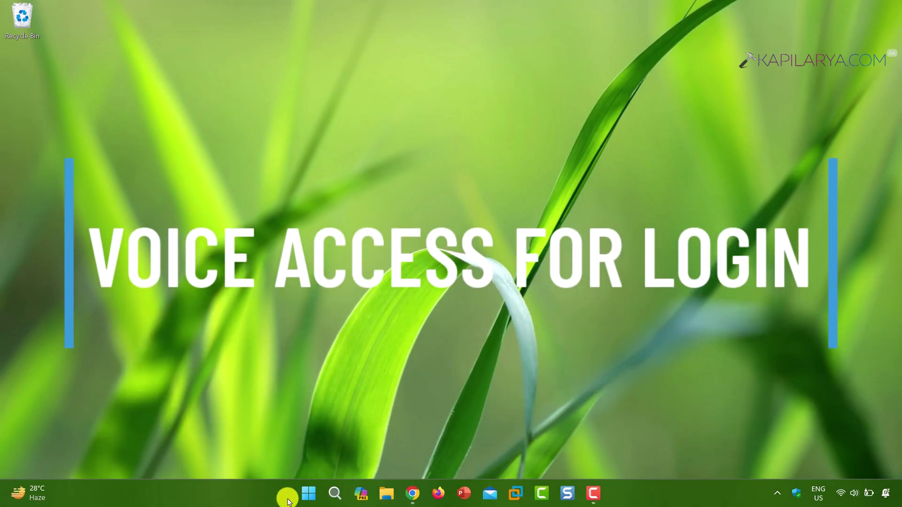
{"action": "left_click", "coordinate": [336, 494]}
{"action": "type", "text": "voice"}
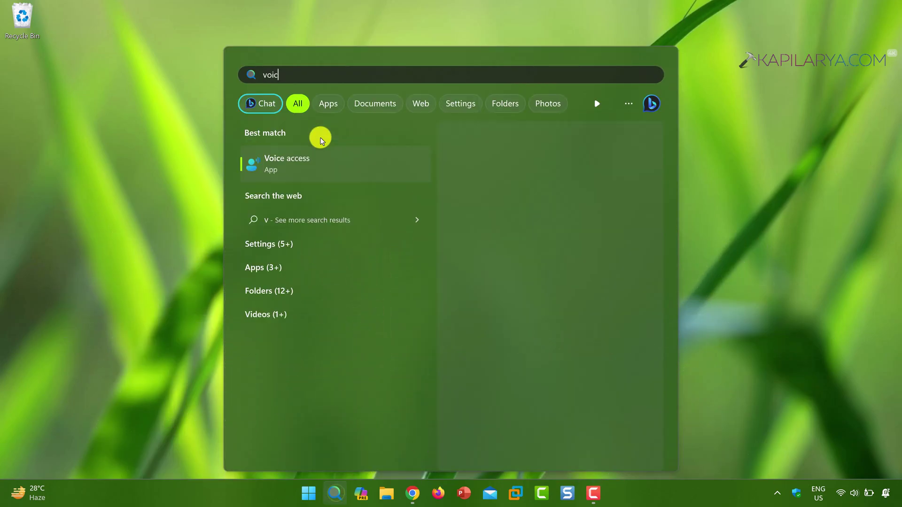
{"action": "left_click", "coordinate": [478, 248]}
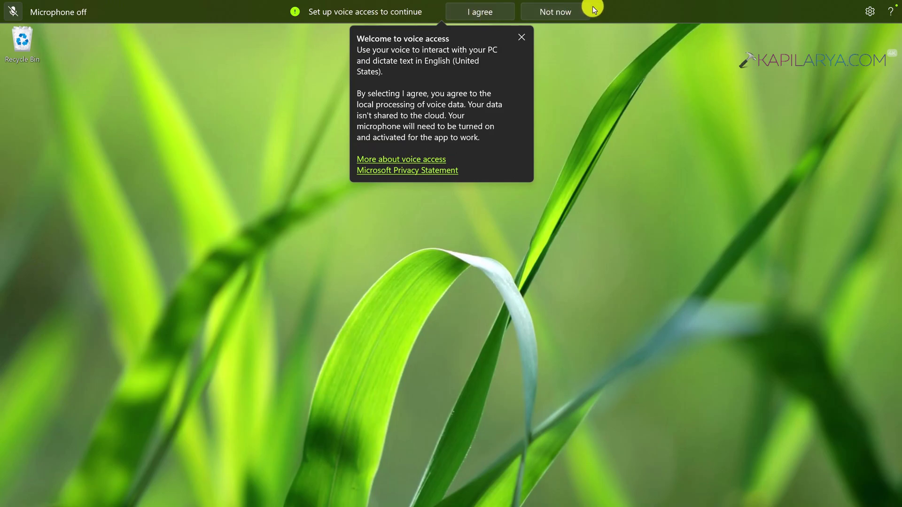
Look over Voice access's settings menu, postpone setup with Not now, and close Voice access
{"action": "left_click", "coordinate": [870, 11]}
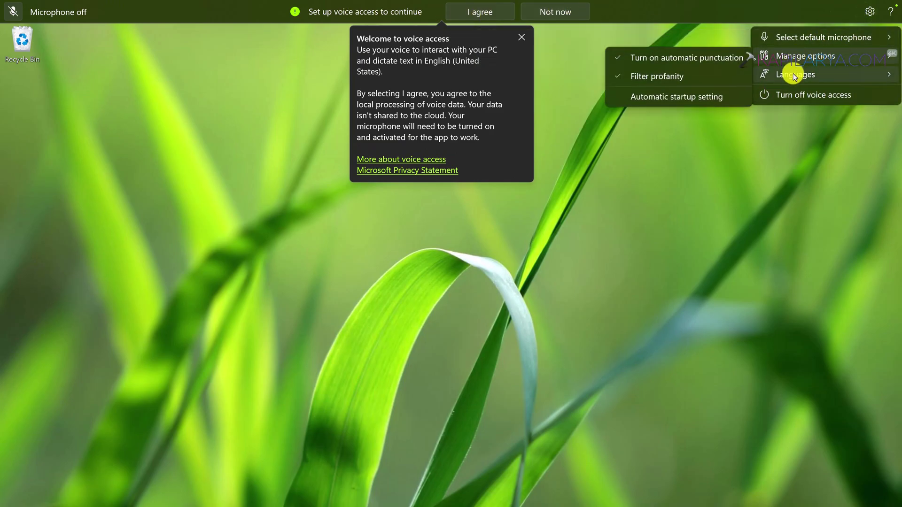
{"action": "left_click", "coordinate": [420, 215]}
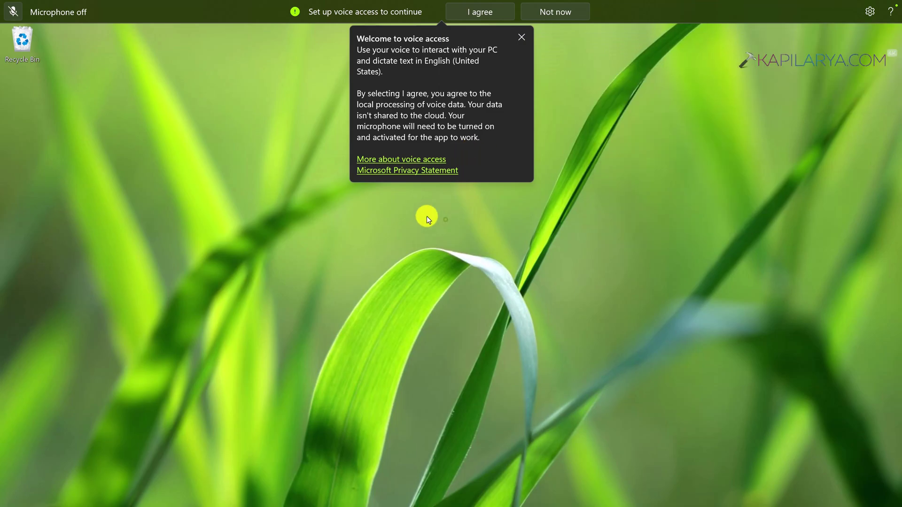
{"action": "left_click", "coordinate": [558, 14]}
{"action": "left_click", "coordinate": [629, 11]}
Search 'voice acc' and open the Voice access page under Accessibility > Speech in Settings
{"action": "left_click", "coordinate": [335, 493]}
{"action": "type", "text": "v"}
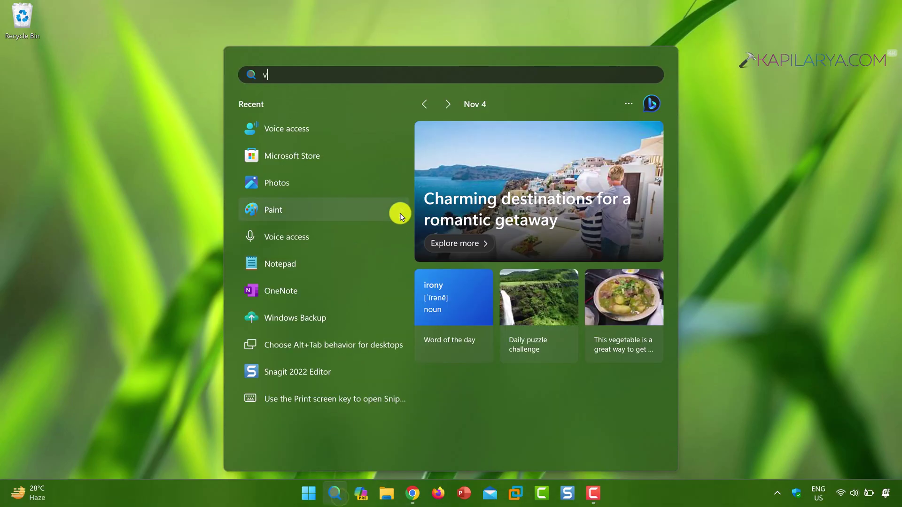
{"action": "type", "text": "oice acc"}
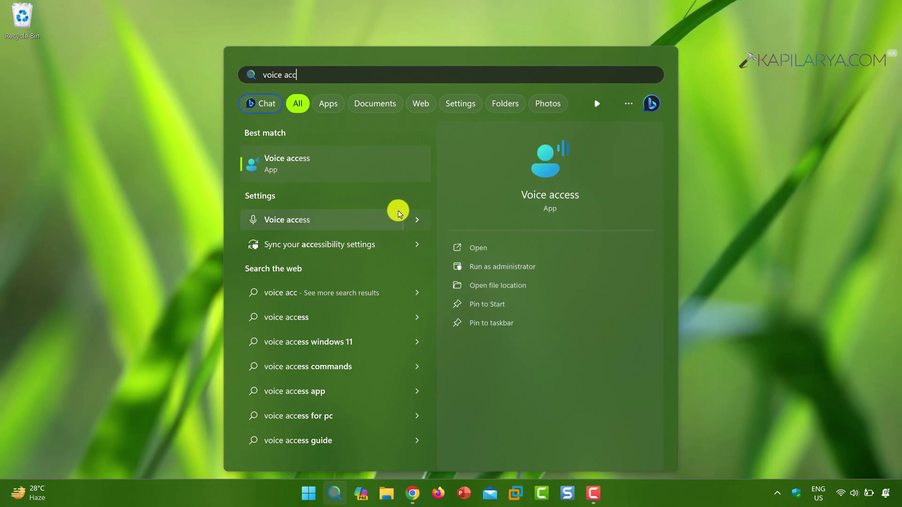
{"action": "left_click", "coordinate": [416, 217]}
{"action": "left_click", "coordinate": [508, 247]}
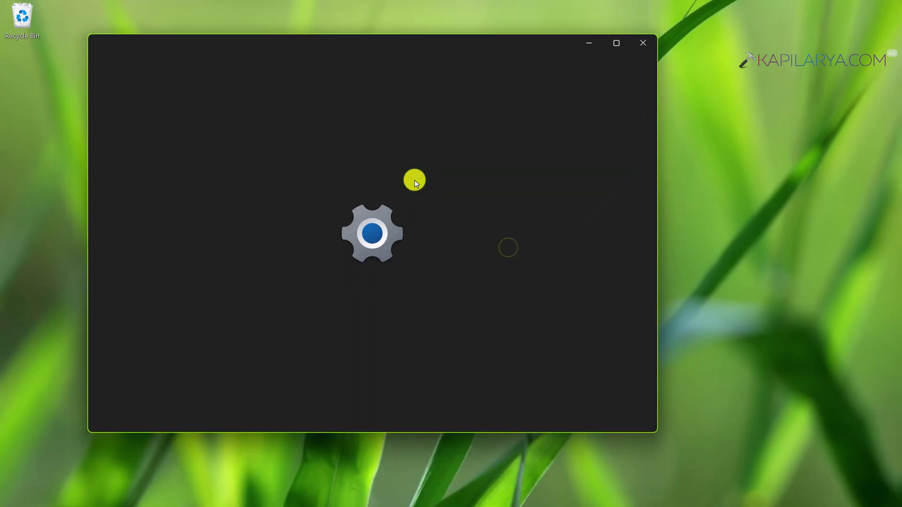
{"action": "left_click_drag", "start_coordinate": [385, 43], "coordinate": [427, 79]}
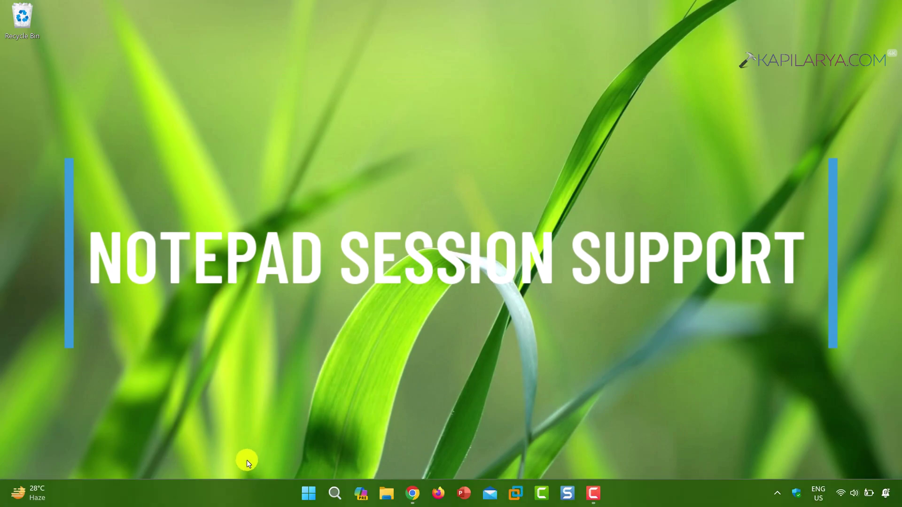
Launch Notepad by running 'notepad' from the Run dialog and move its window up-left
{"action": "key", "text": "super+r"}
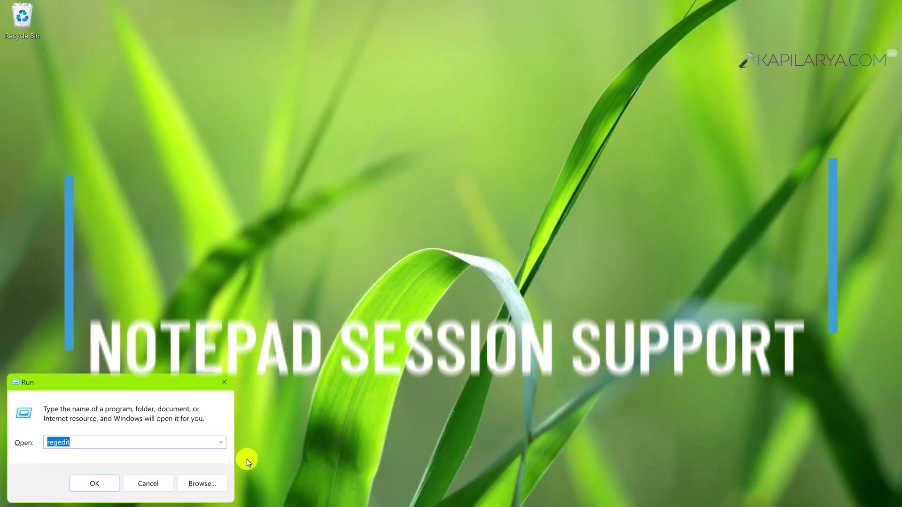
{"action": "type", "text": "note"}
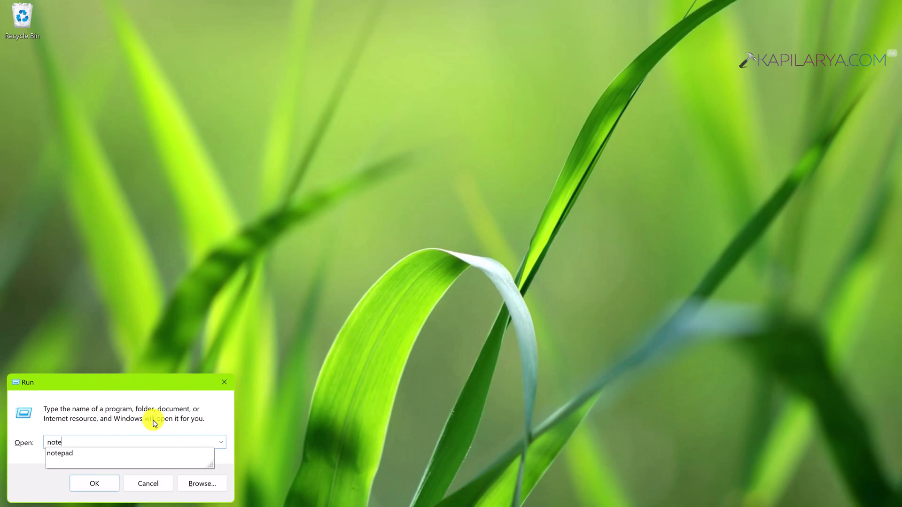
{"action": "type", "text": "pad"}
{"action": "key", "text": "Return"}
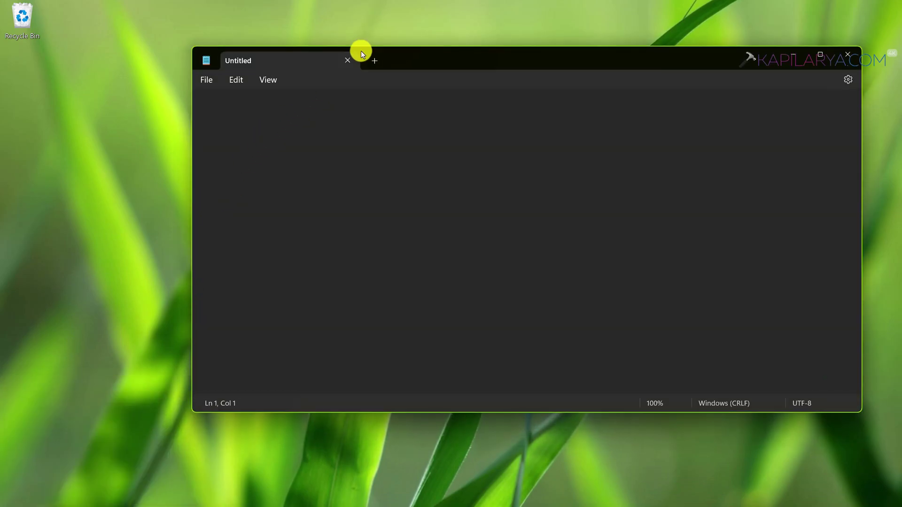
{"action": "left_click_drag", "start_coordinate": [391, 58], "coordinate": [320, 97]}
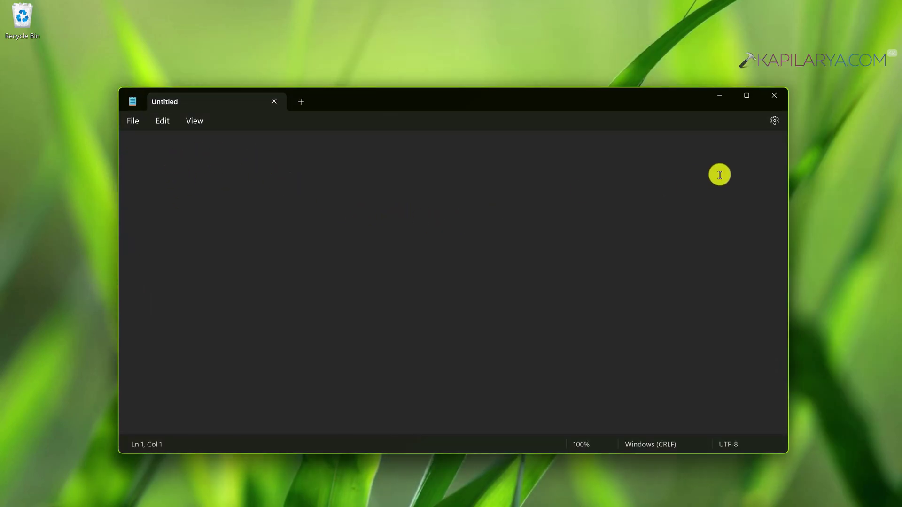
Review the App theme options in Notepad's settings, then return to the blank Untitled editor
{"action": "left_click", "coordinate": [775, 120]}
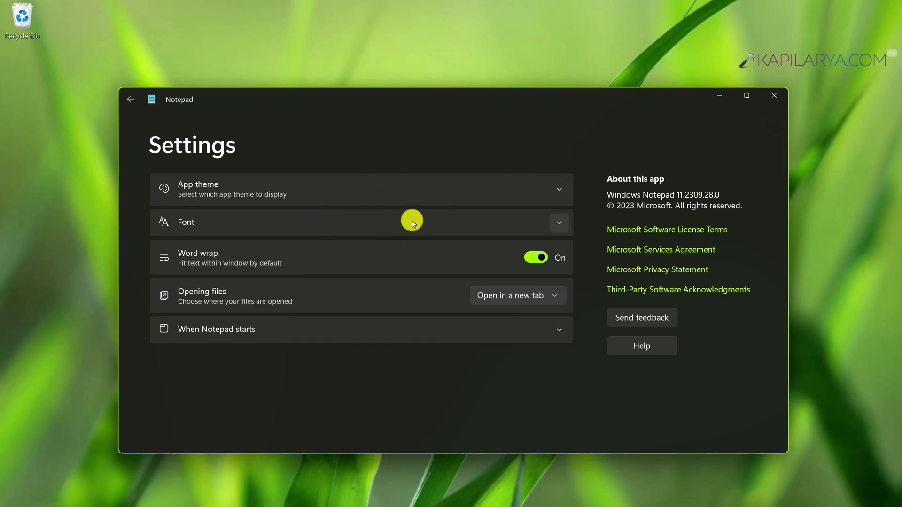
{"action": "left_click", "coordinate": [399, 194]}
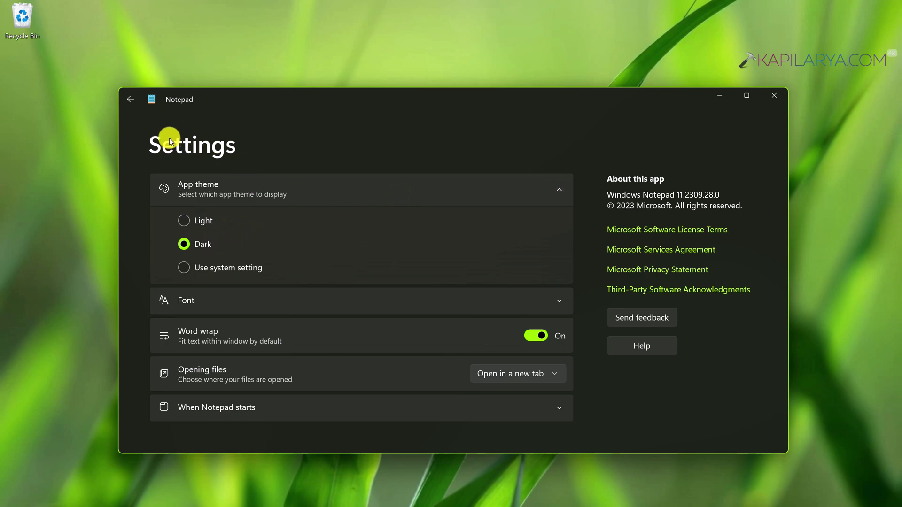
{"action": "left_click", "coordinate": [127, 100]}
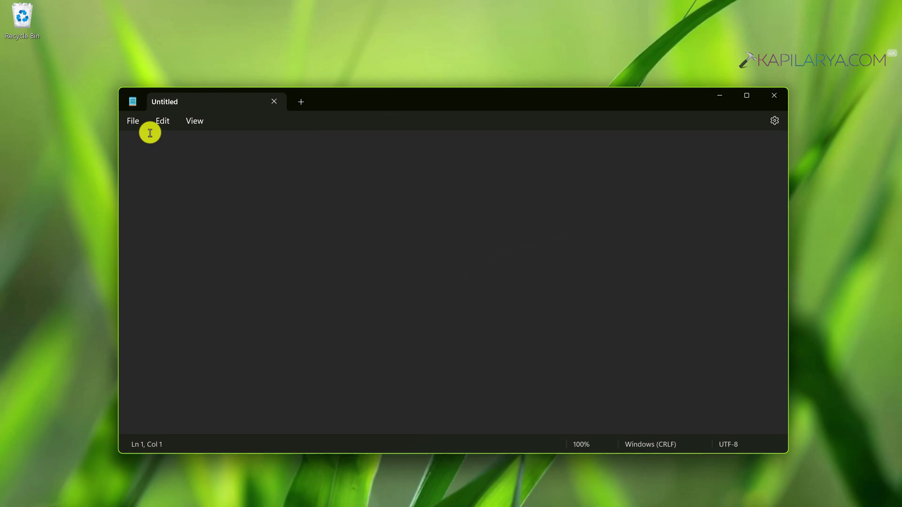
Type 'This is Windows 11 23H2 Notepad app.', close Notepad unsaved, reopen it, and verify the line is restored
{"action": "type", "text": "Thi"}
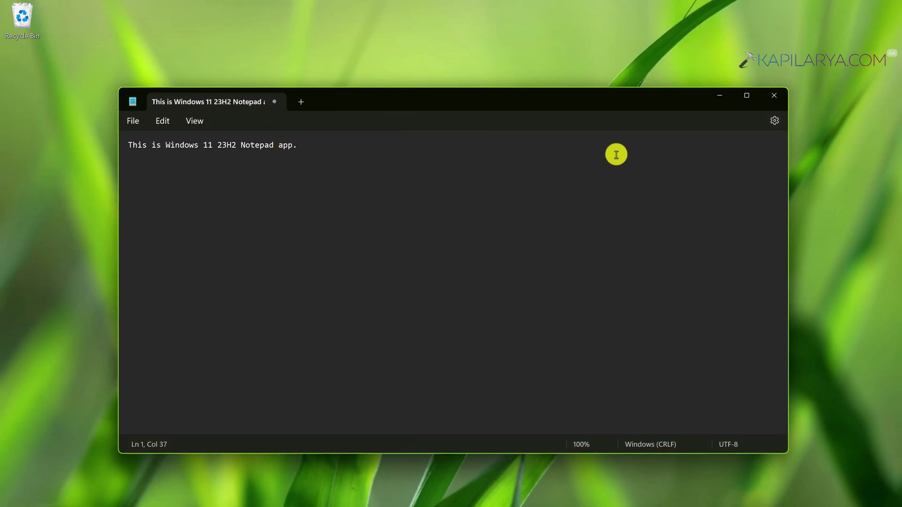
{"action": "left_click", "coordinate": [775, 96]}
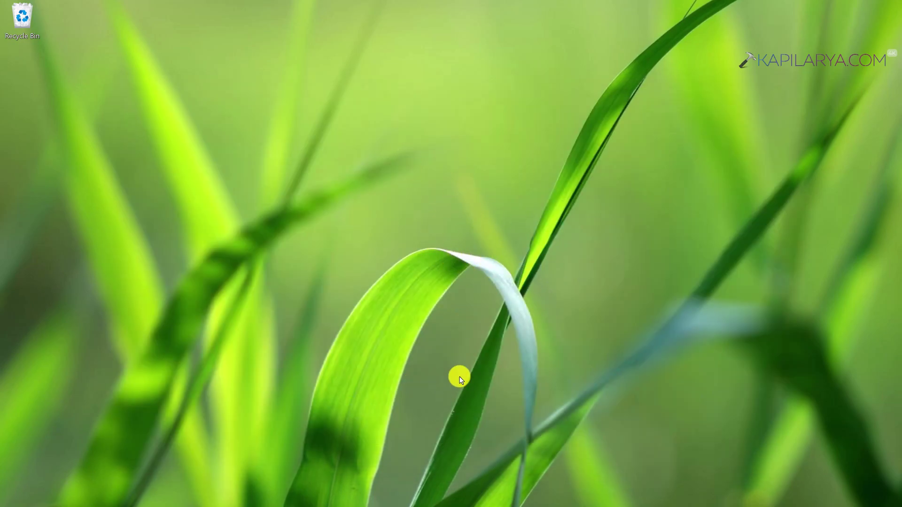
{"action": "key", "text": "super+r"}
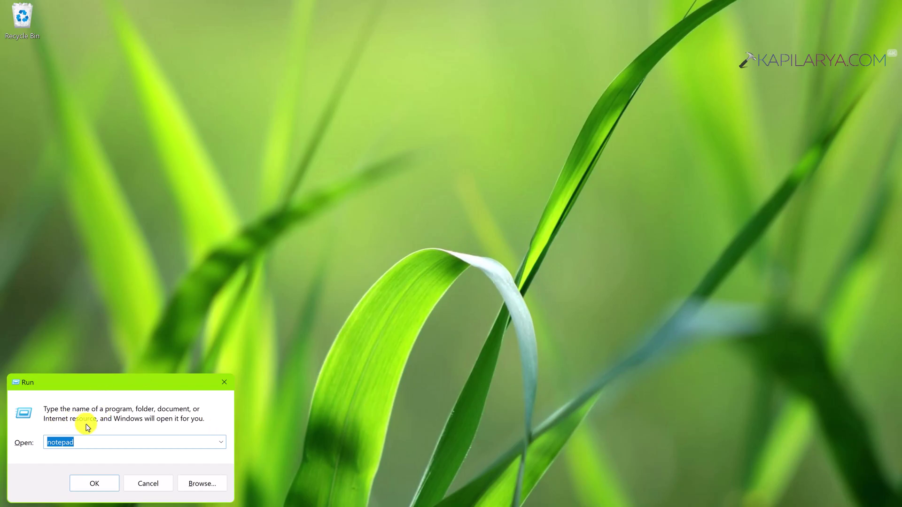
{"action": "type", "text": "notepad"}
{"action": "left_click", "coordinate": [89, 480]}
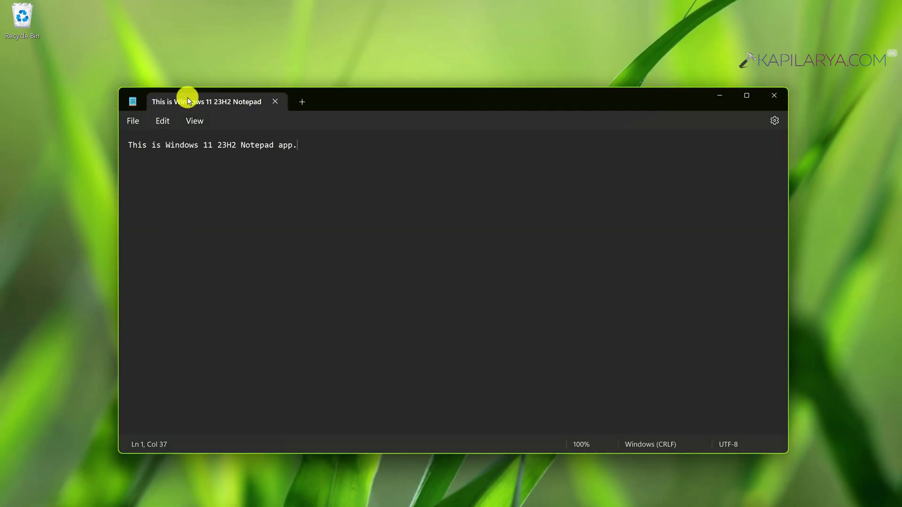
{"action": "triple_click", "coordinate": [125, 150]}
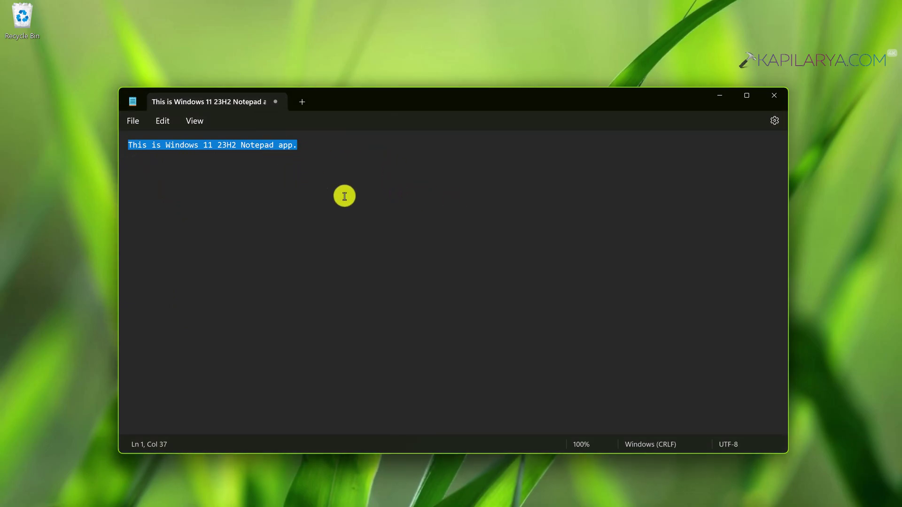
{"action": "left_click", "coordinate": [774, 95]}
Launch Paint from search and open the DP portrait image
{"action": "mouse_move", "coordinate": [324, 480]}
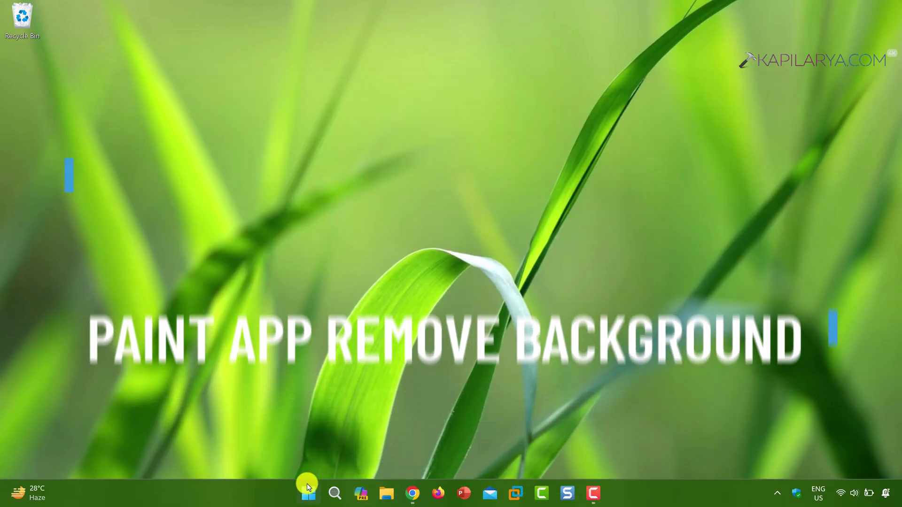
{"action": "left_click", "coordinate": [333, 494]}
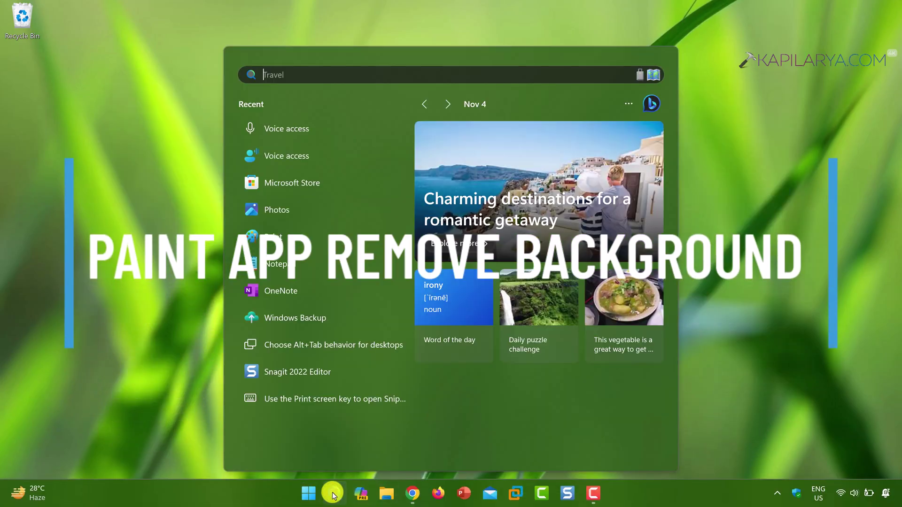
{"action": "type", "text": "paint"}
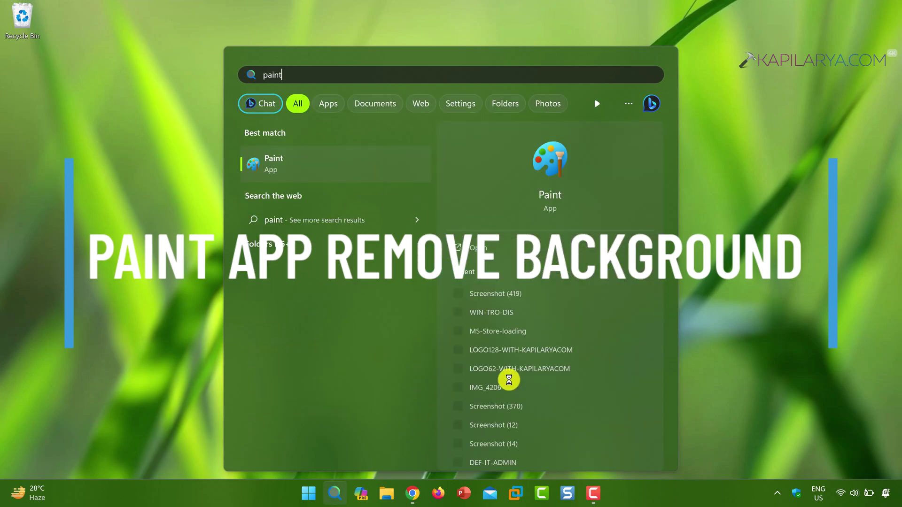
{"action": "left_click", "coordinate": [491, 249]}
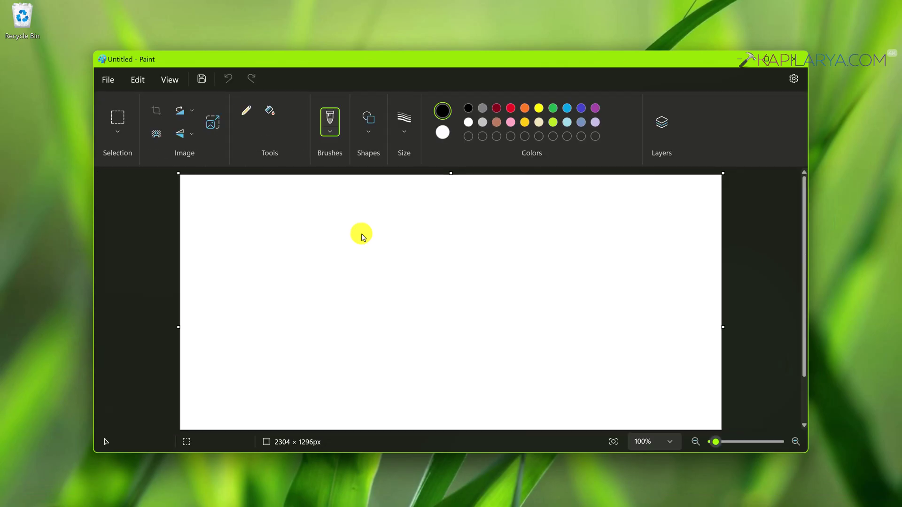
{"action": "left_click", "coordinate": [110, 79]}
{"action": "left_click", "coordinate": [145, 119]}
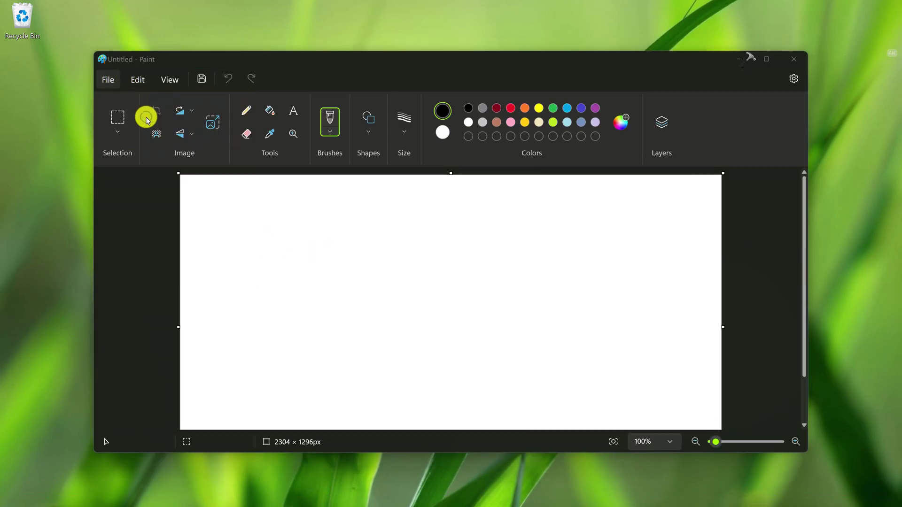
{"action": "double_click", "coordinate": [419, 170]}
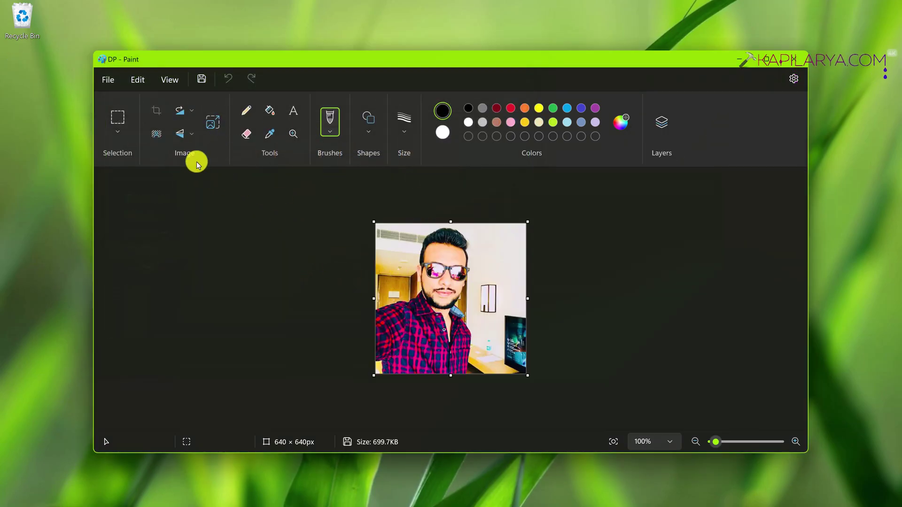
Remove the DP photo's background, view Paint's settings page, and close Paint
{"action": "left_click", "coordinate": [156, 133]}
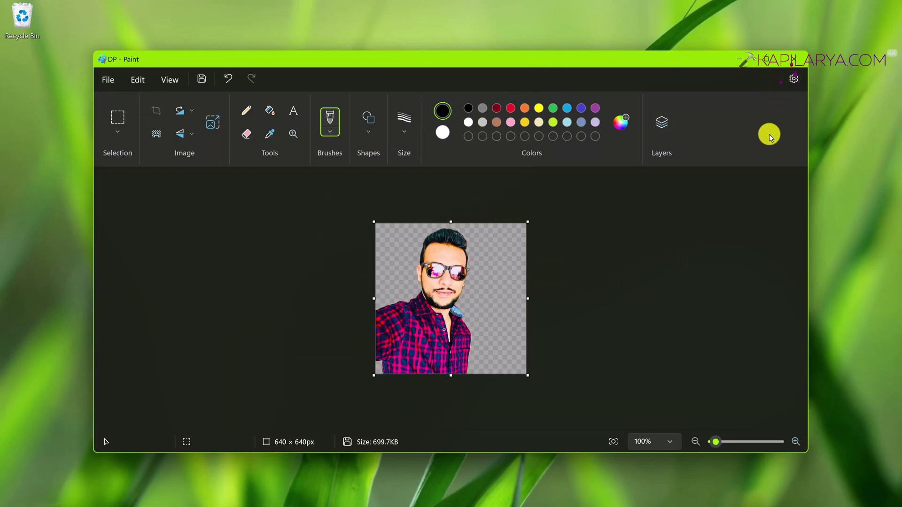
{"action": "left_click", "coordinate": [797, 81]}
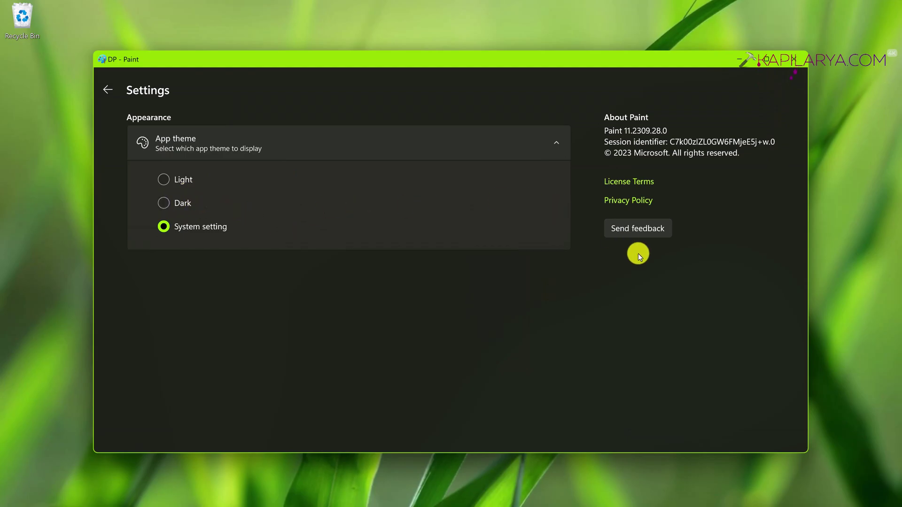
{"action": "left_click", "coordinate": [794, 60]}
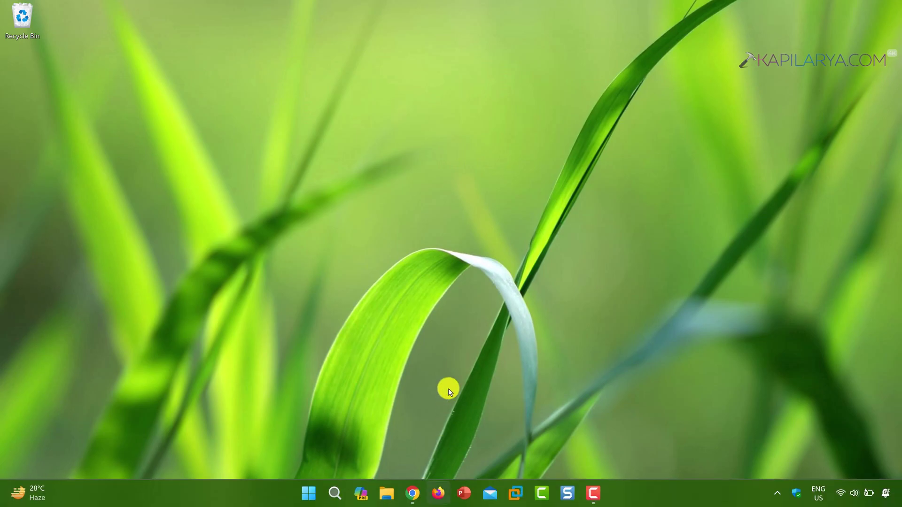
Launch Photos and open DP.png from the Pictures folder in the viewer
{"action": "left_click", "coordinate": [334, 493]}
{"action": "type", "text": "photos"}
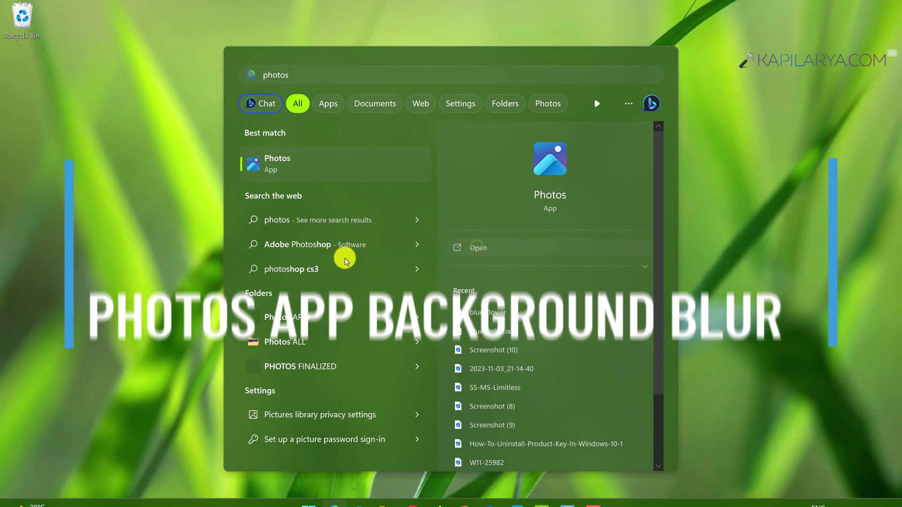
{"action": "key", "text": "Return"}
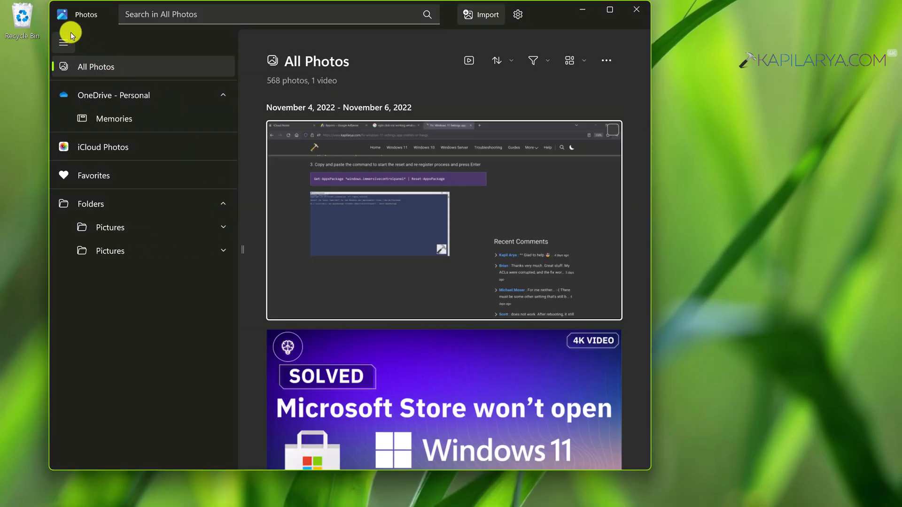
{"action": "left_click", "coordinate": [113, 252]}
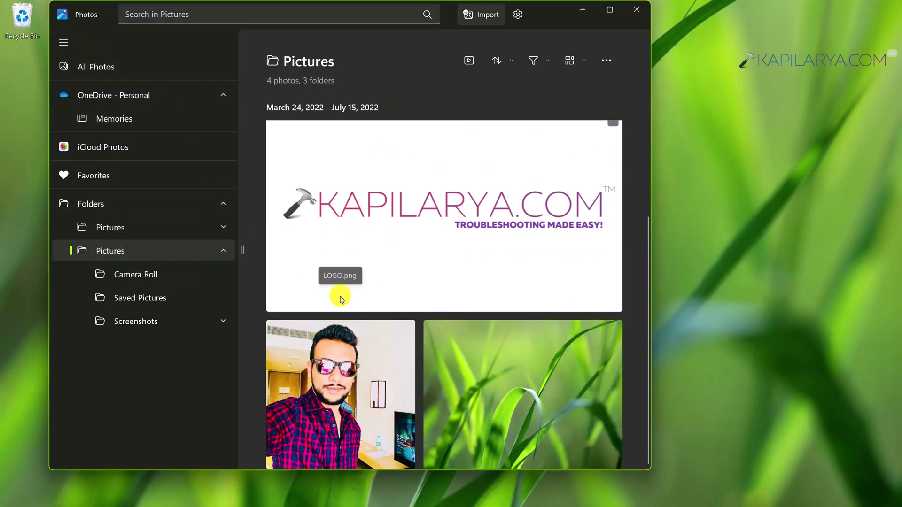
{"action": "left_click", "coordinate": [347, 388]}
{"action": "double_click", "coordinate": [355, 374]}
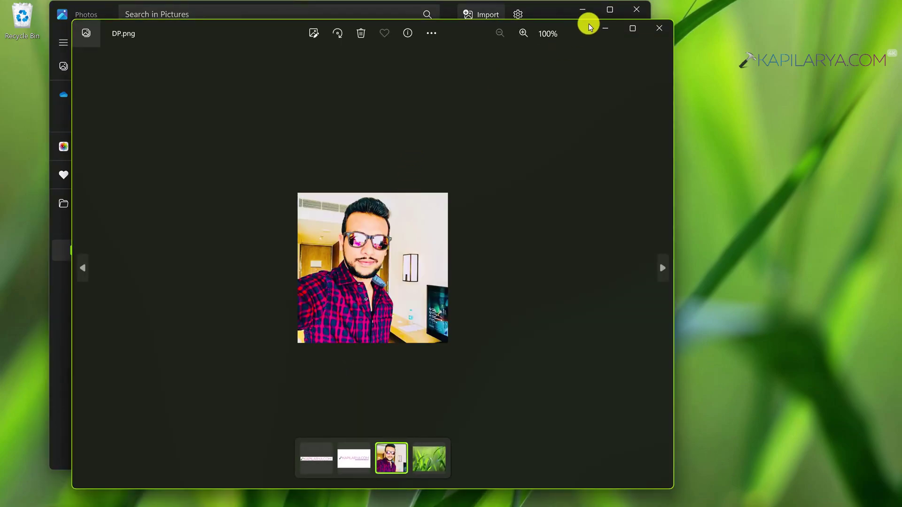
{"action": "left_click", "coordinate": [583, 9]}
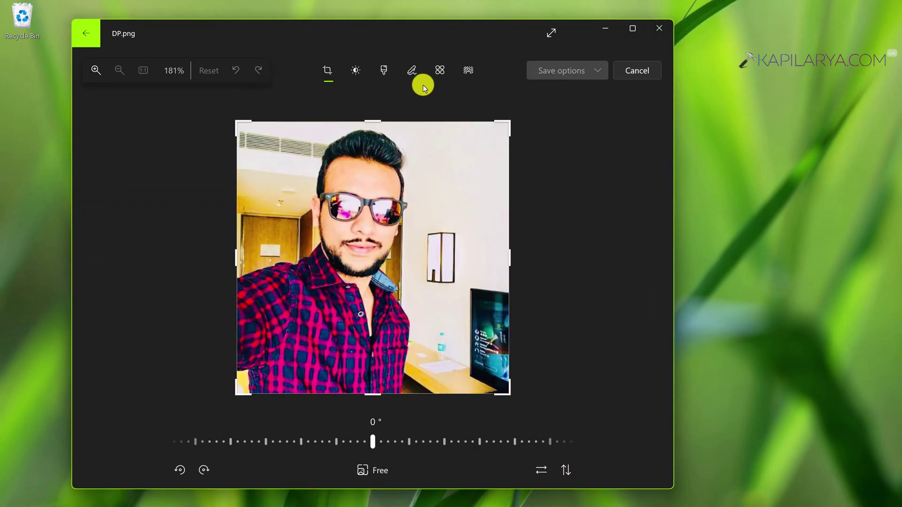
Apply a background blur at intensity 50, then close without saving the edit
{"action": "left_click", "coordinate": [468, 73]}
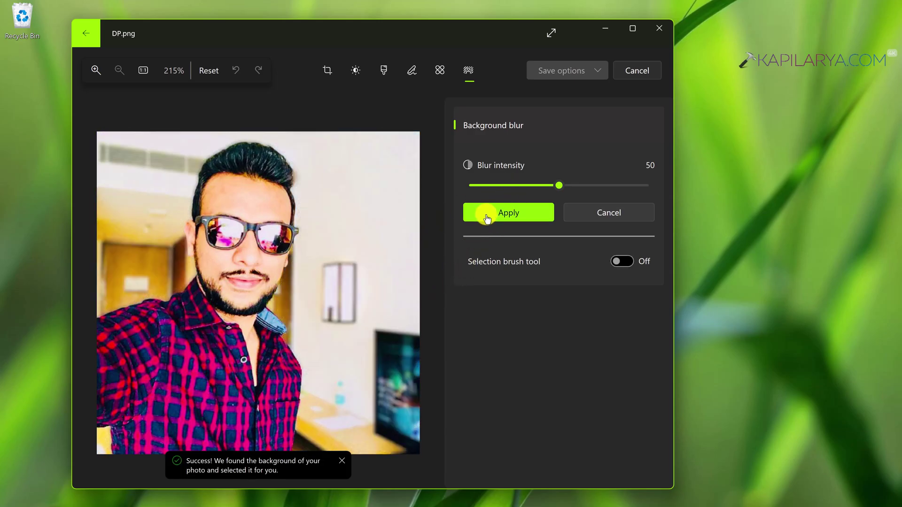
{"action": "left_click", "coordinate": [487, 215]}
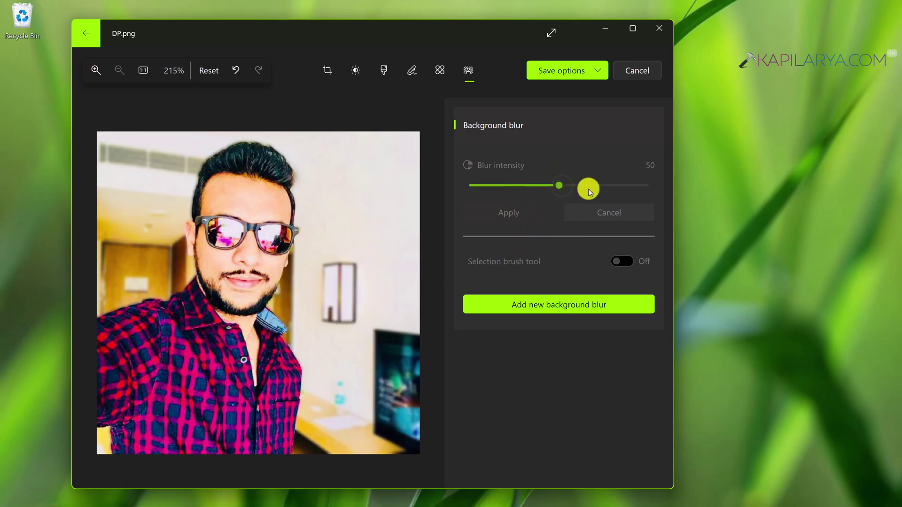
{"action": "left_click", "coordinate": [659, 27]}
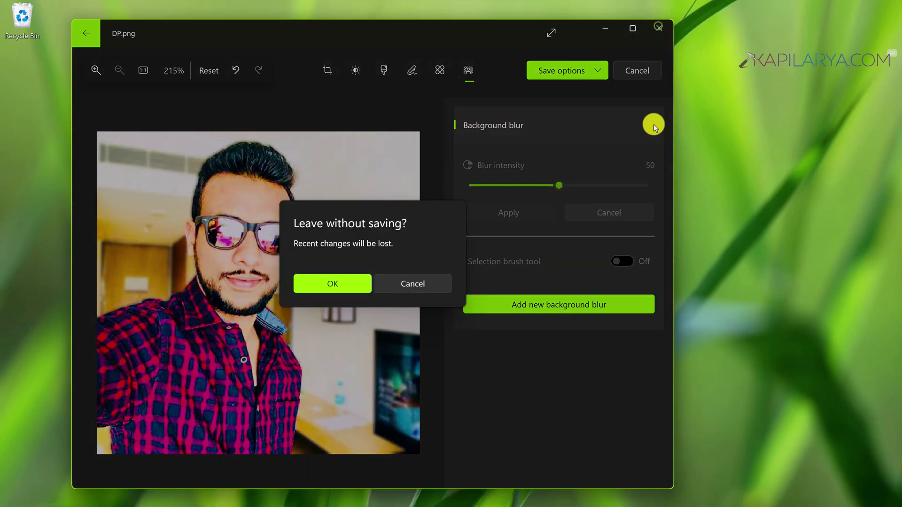
{"action": "left_click", "coordinate": [348, 283]}
{"action": "mouse_move", "coordinate": [353, 492]}
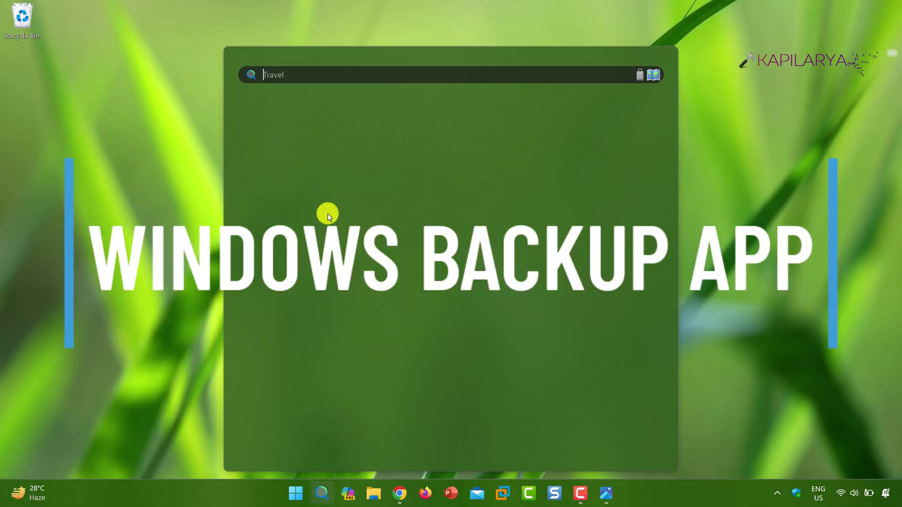
{"action": "type", "text": "backup"}
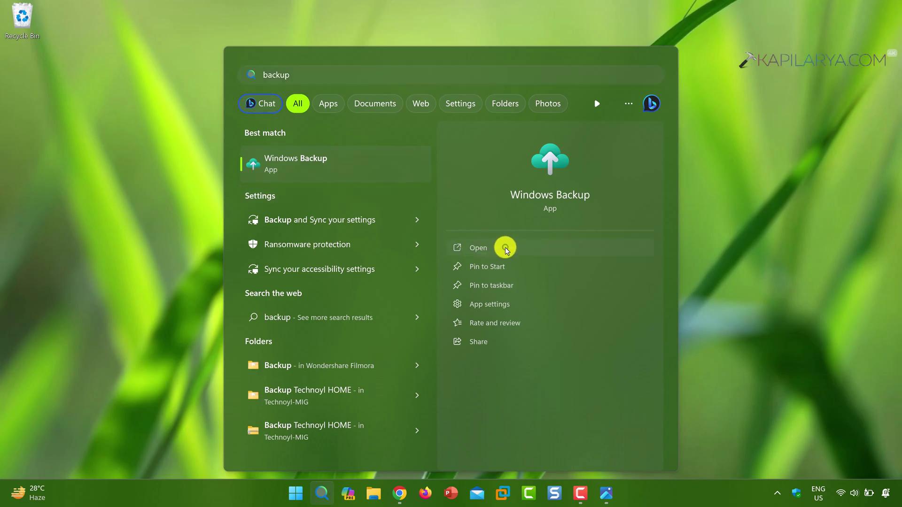
{"action": "left_click", "coordinate": [479, 246]}
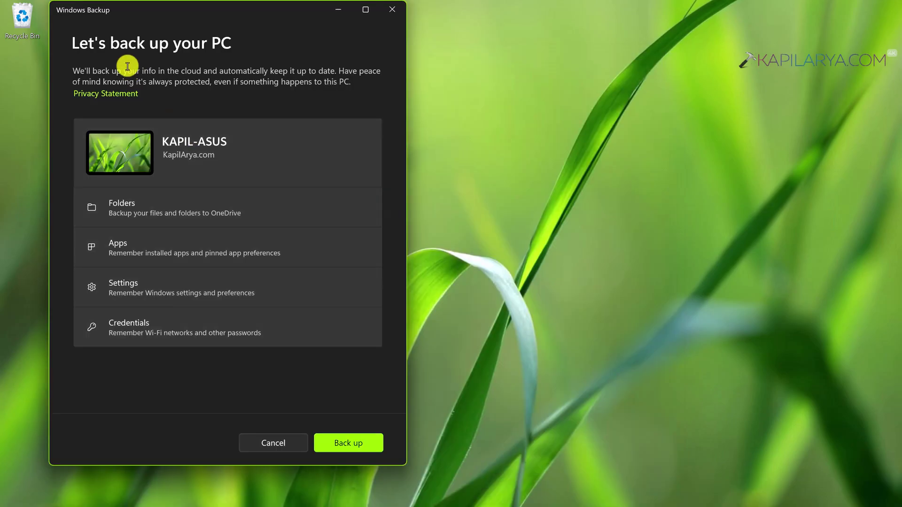
{"action": "left_click_drag", "start_coordinate": [100, 14], "coordinate": [318, 54]}
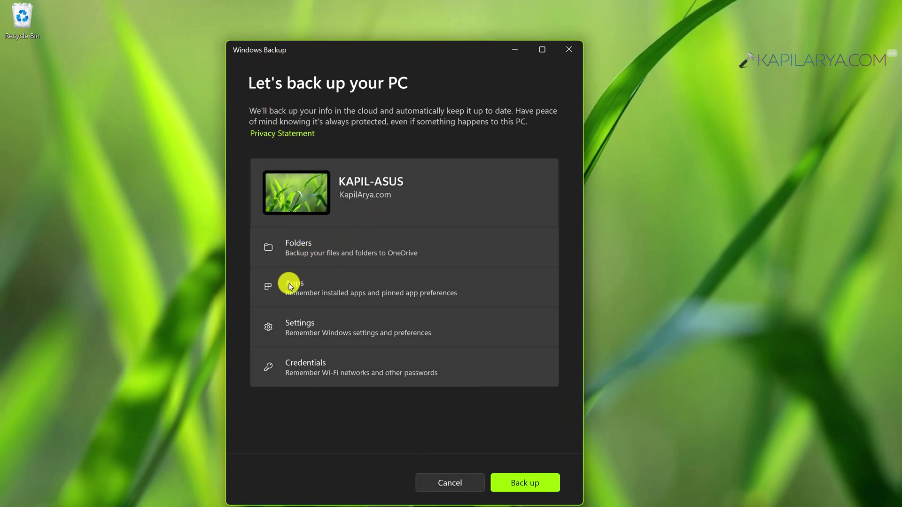
{"action": "left_click", "coordinate": [336, 290]}
{"action": "left_click", "coordinate": [394, 374]}
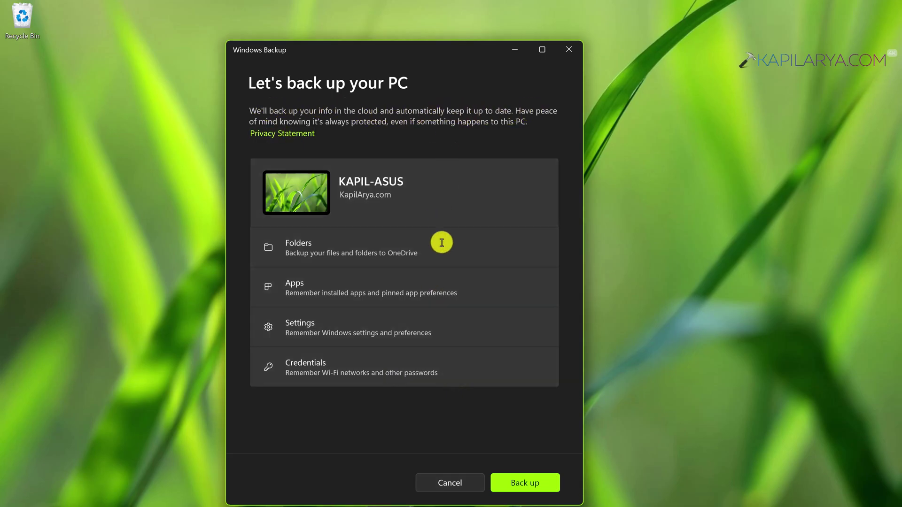
{"action": "left_click", "coordinate": [566, 49]}
Launch Dev Home by searching 'dev'
{"action": "mouse_move", "coordinate": [401, 495]}
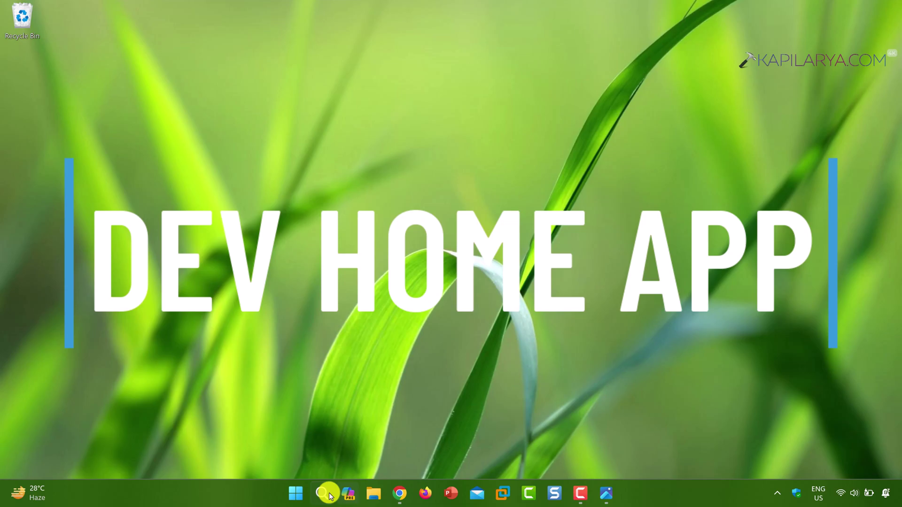
{"action": "left_click", "coordinate": [329, 496]}
{"action": "type", "text": "dev"}
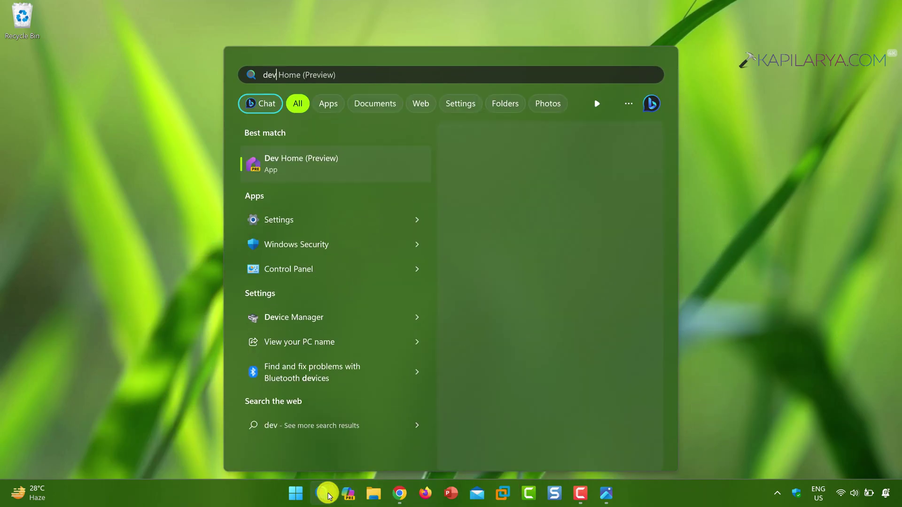
{"action": "left_click", "coordinate": [489, 249]}
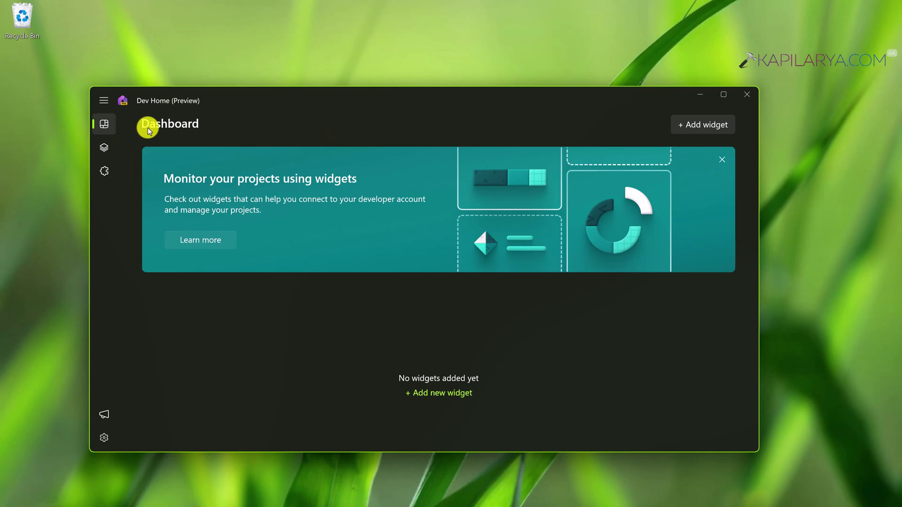
Pin the Memory widget to the dashboard and reposition it
{"action": "left_click", "coordinate": [436, 393]}
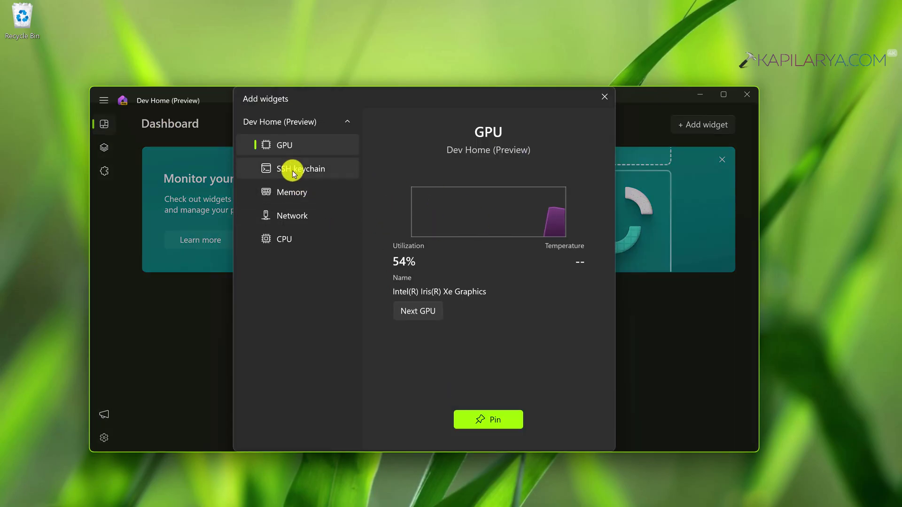
{"action": "left_click", "coordinate": [298, 173]}
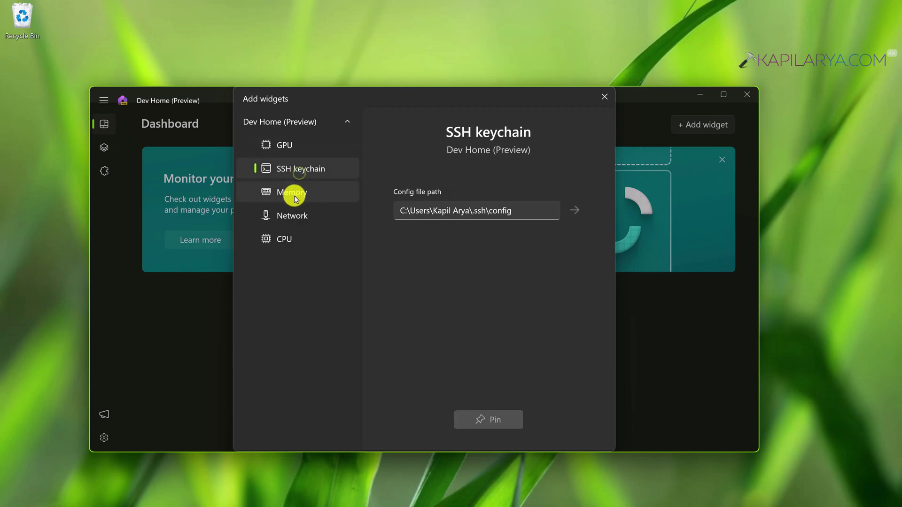
{"action": "left_click", "coordinate": [296, 197]}
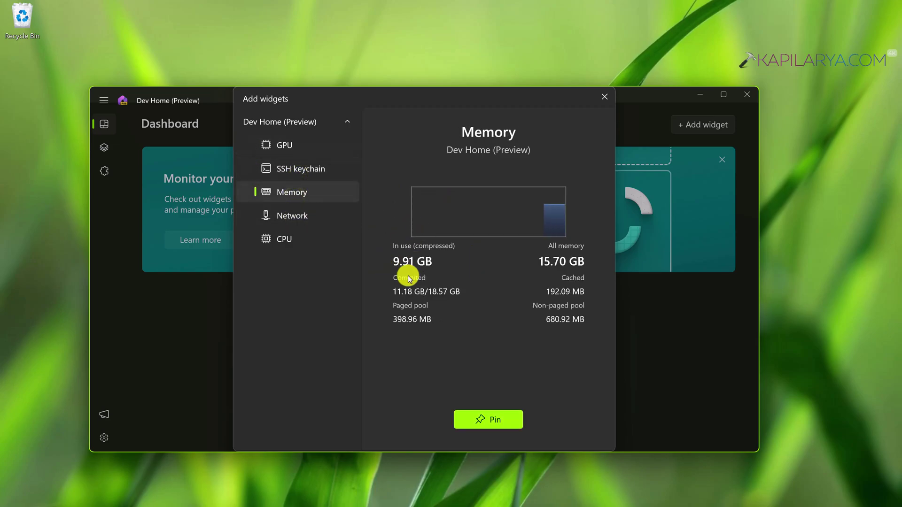
{"action": "left_click", "coordinate": [302, 214]}
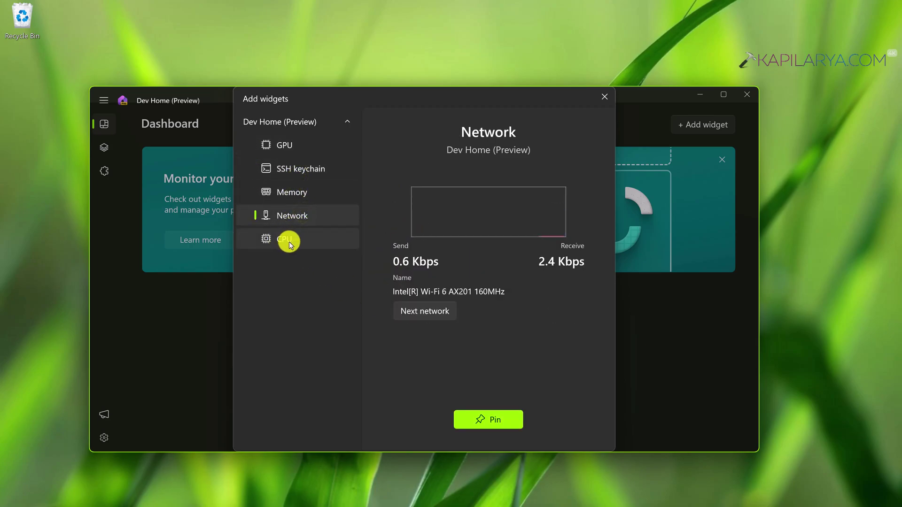
{"action": "left_click", "coordinate": [292, 191]}
{"action": "left_click", "coordinate": [479, 417]}
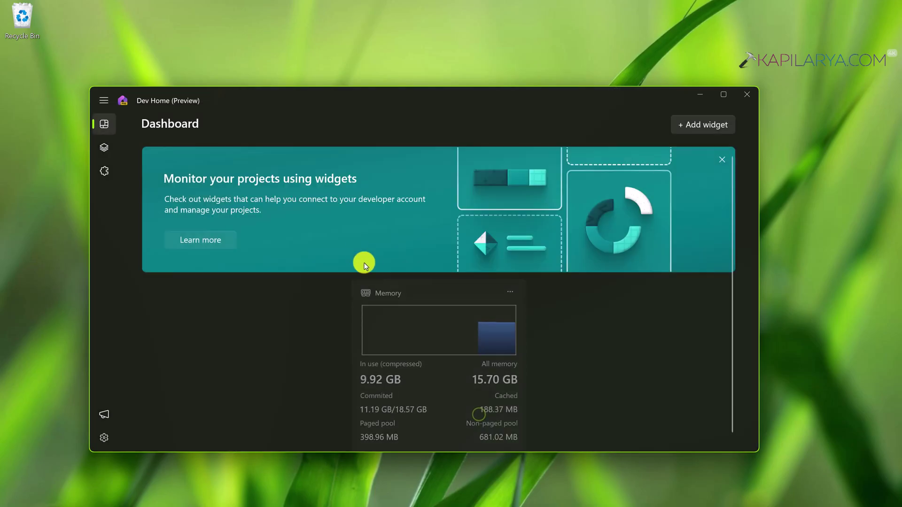
{"action": "left_click_drag", "start_coordinate": [447, 289], "coordinate": [330, 330]}
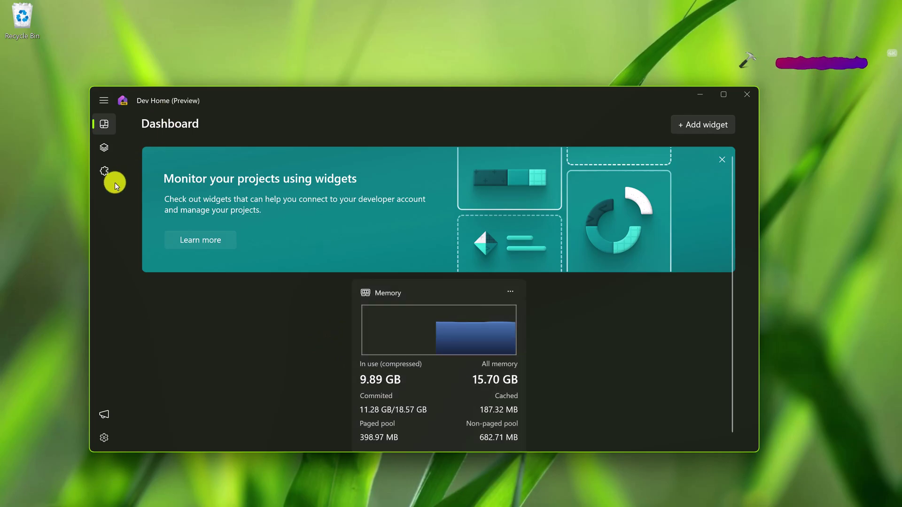
Browse the Machine configuration and Extensions pages, then close Dev Home
{"action": "left_click", "coordinate": [104, 147]}
{"action": "scroll", "coordinate": [287, 282], "scroll_direction": "down", "scroll_amount": 2}
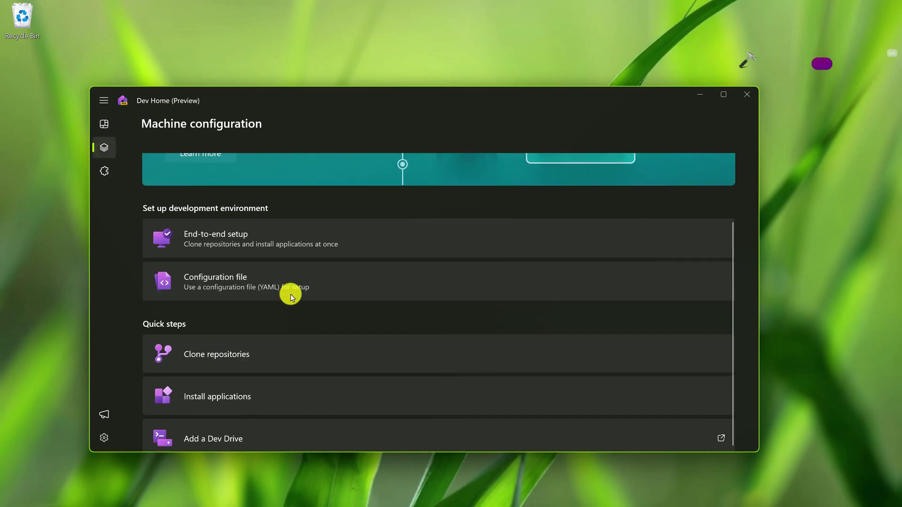
{"action": "left_click", "coordinate": [104, 173]}
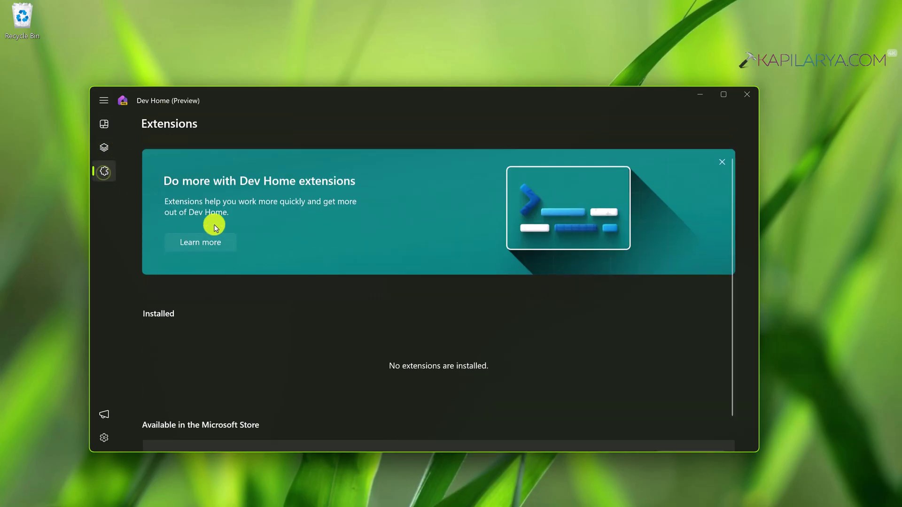
{"action": "scroll", "coordinate": [371, 364], "scroll_direction": "down", "scroll_amount": 1}
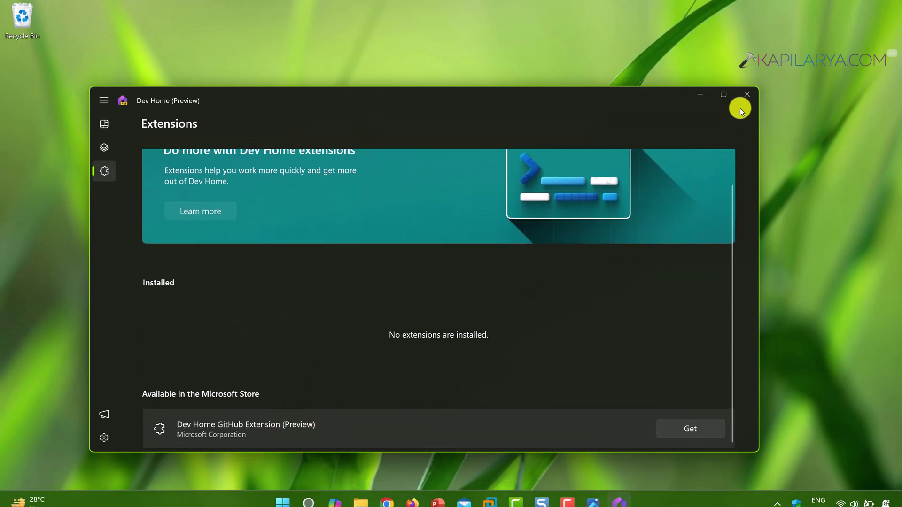
{"action": "left_click", "coordinate": [747, 95]}
Check This PC's extra commands menu, then open the Pictures folder
{"action": "mouse_move", "coordinate": [329, 497]}
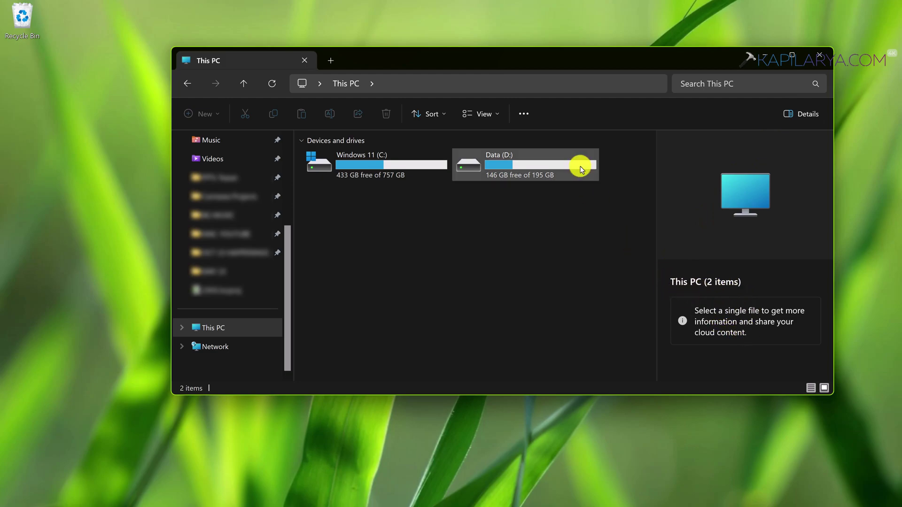
{"action": "left_click", "coordinate": [527, 114]}
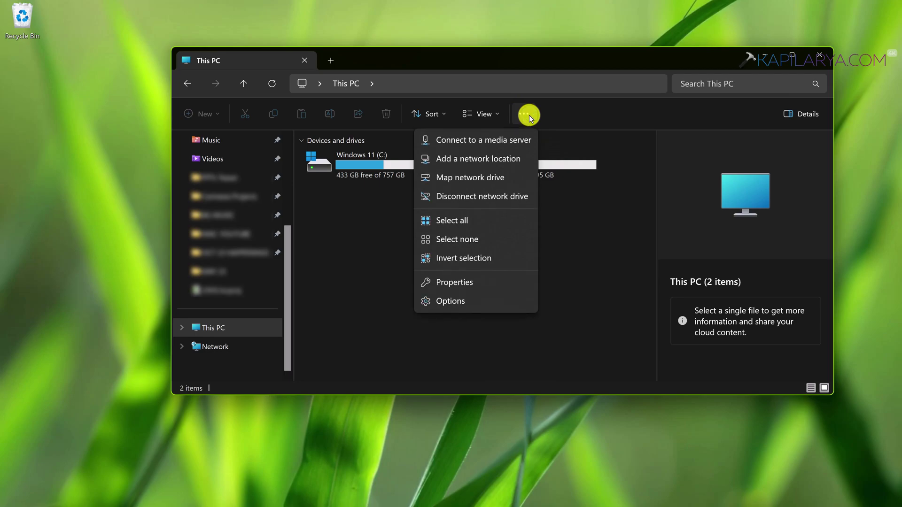
{"action": "left_click", "coordinate": [585, 113]}
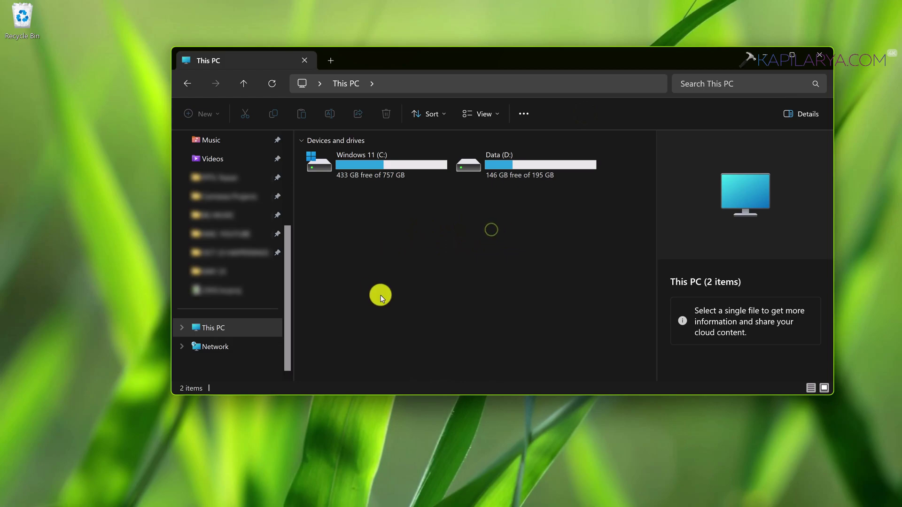
{"action": "left_click", "coordinate": [288, 213]}
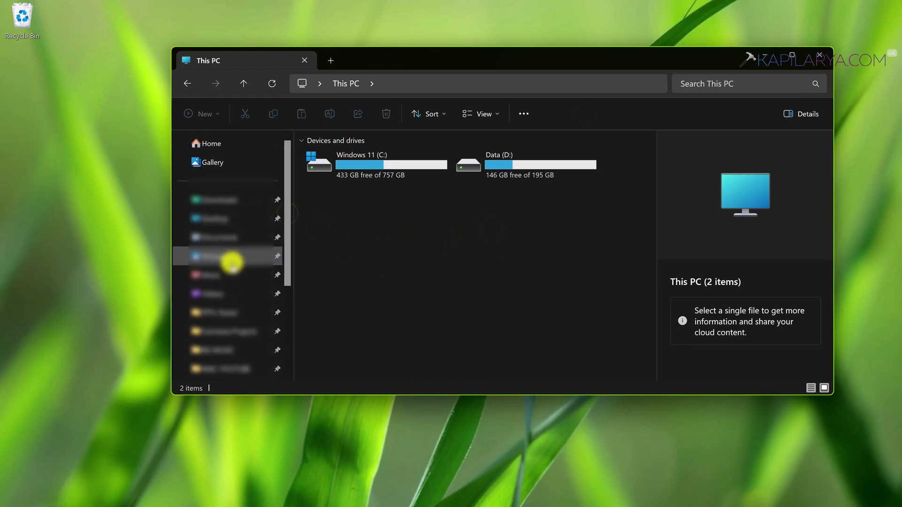
{"action": "left_click", "coordinate": [225, 257]}
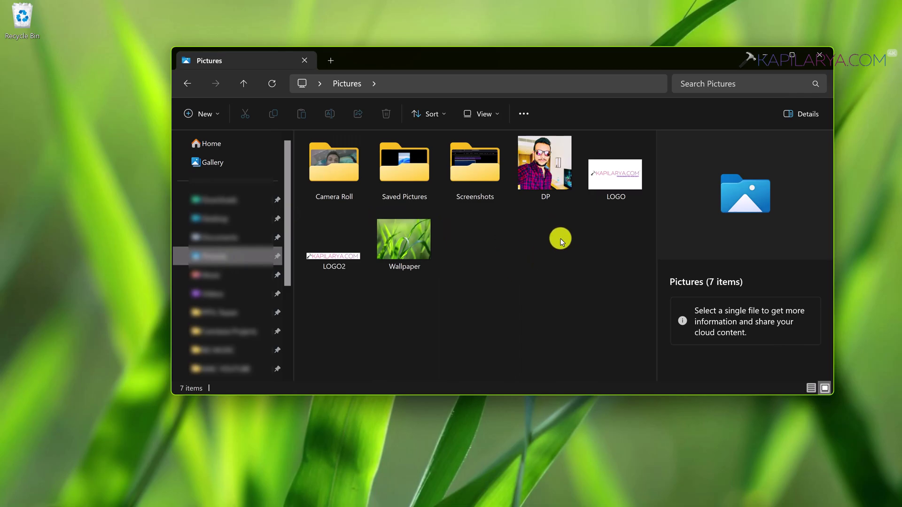
Bring up the Share panel for the DP image and dismiss it
{"action": "left_click", "coordinate": [539, 178]}
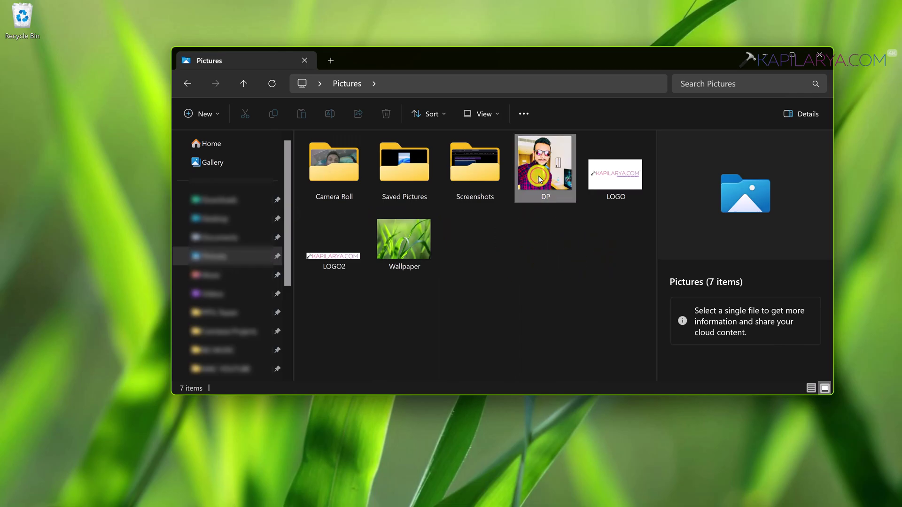
{"action": "right_click", "coordinate": [539, 178]}
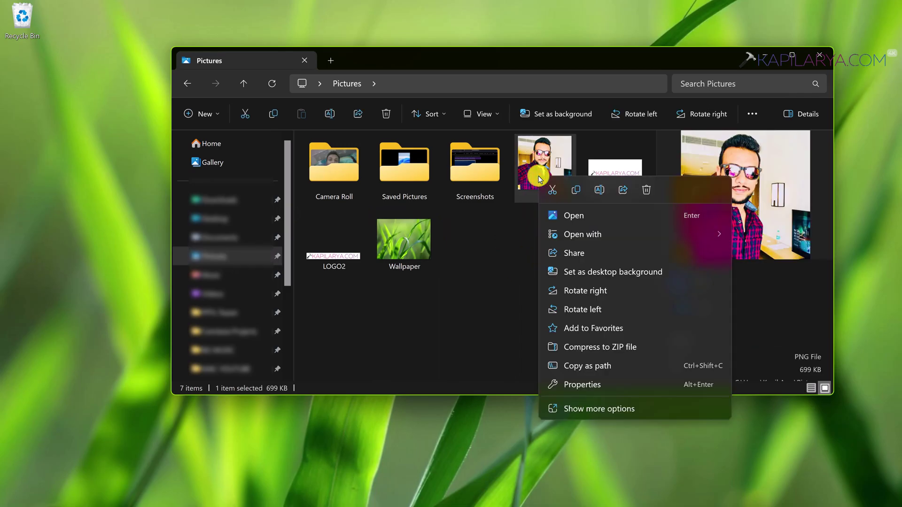
{"action": "left_click", "coordinate": [597, 250]}
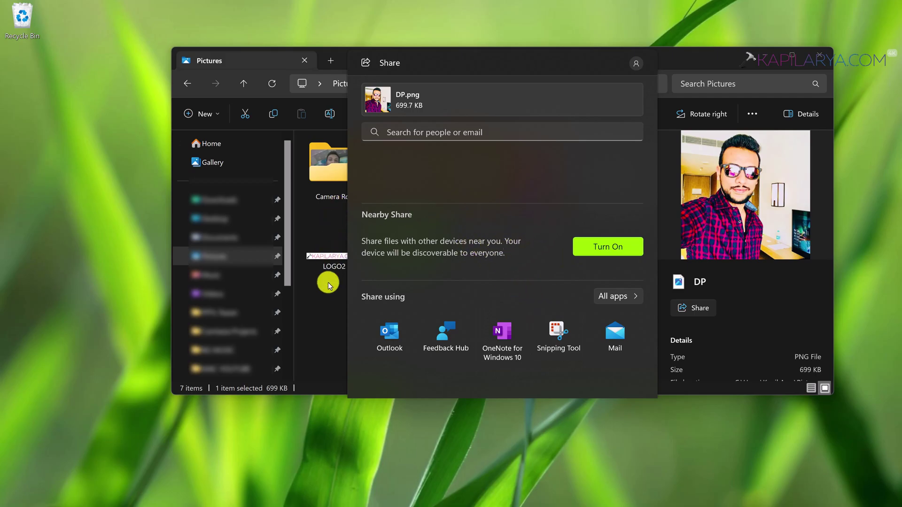
{"action": "left_click", "coordinate": [329, 299]}
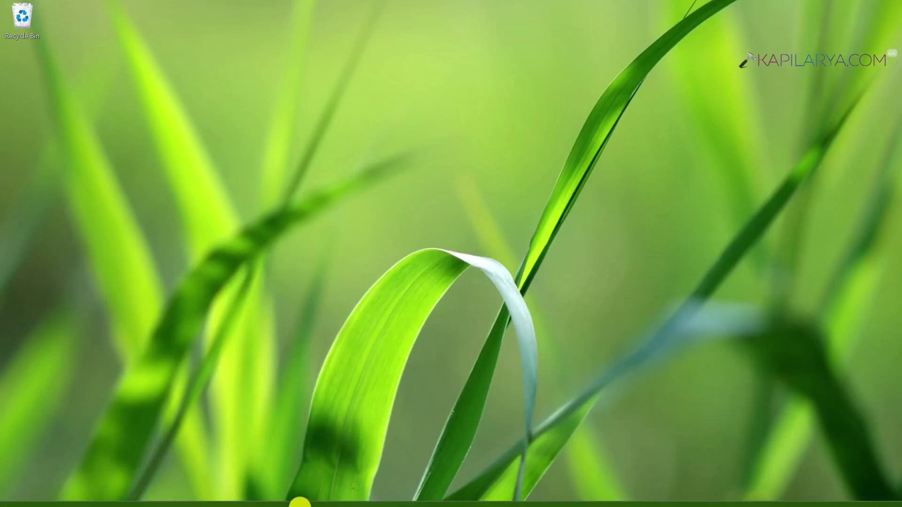
Set Personalization > Background to Windows spotlight and close Settings
{"action": "right_click", "coordinate": [291, 496]}
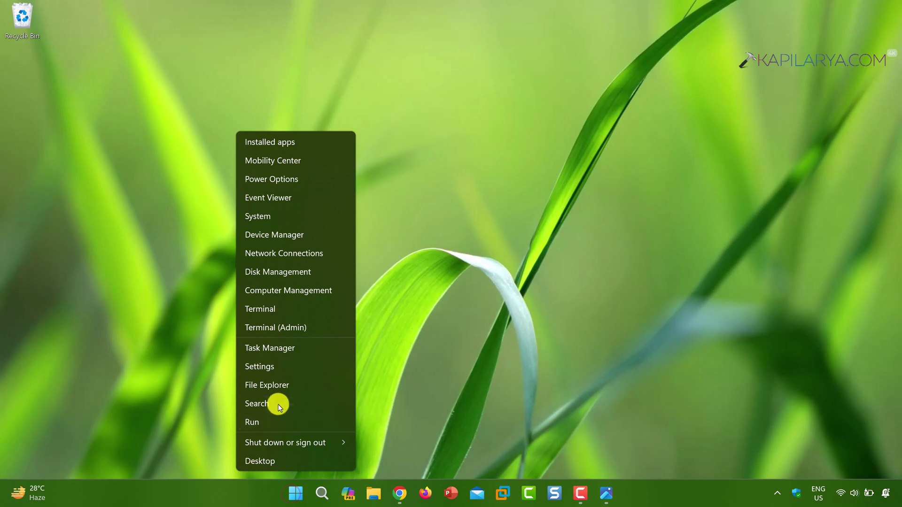
{"action": "left_click", "coordinate": [277, 370]}
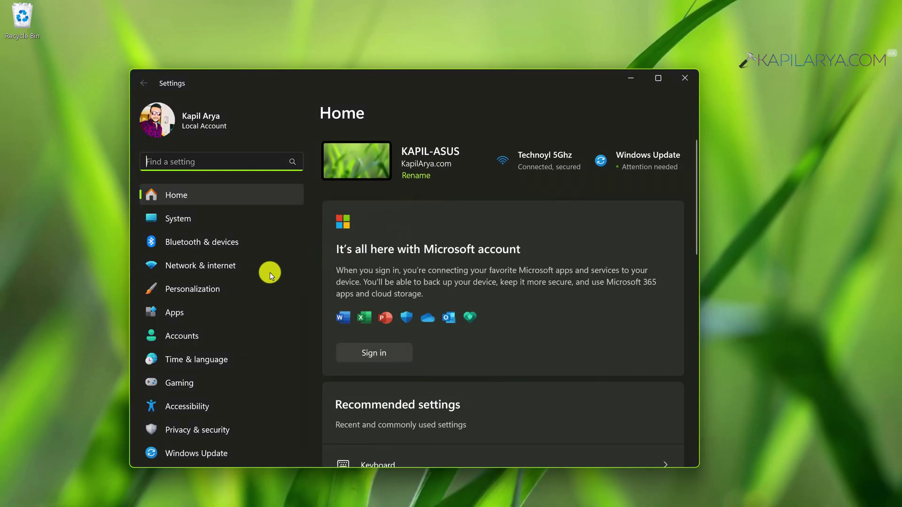
{"action": "left_click", "coordinate": [217, 291]}
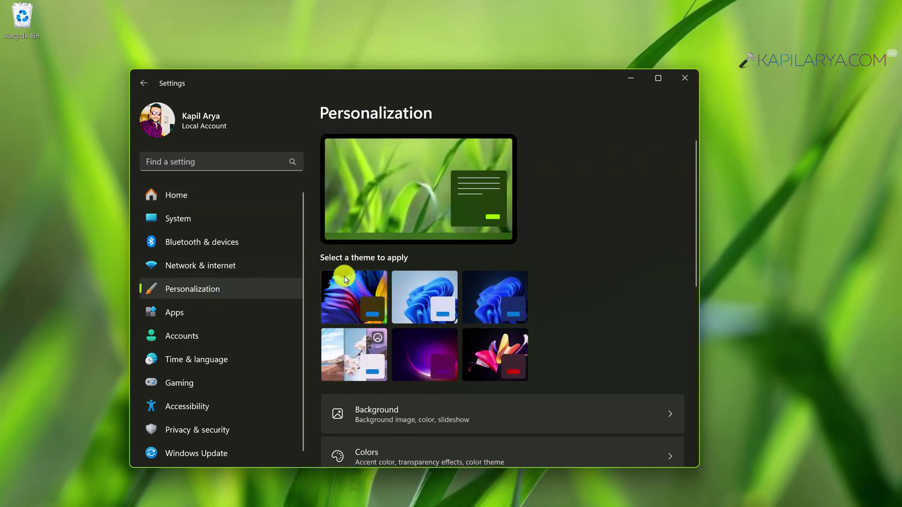
{"action": "left_click", "coordinate": [428, 405]}
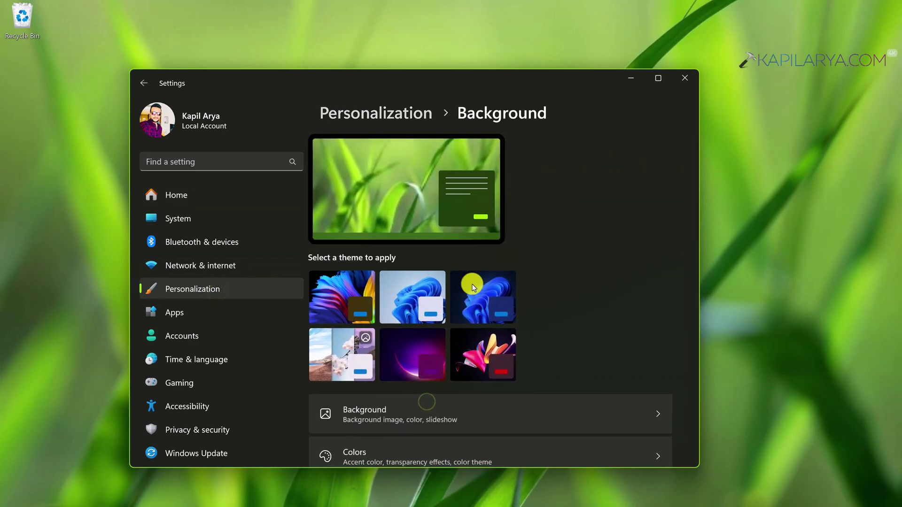
{"action": "left_click", "coordinate": [610, 270]}
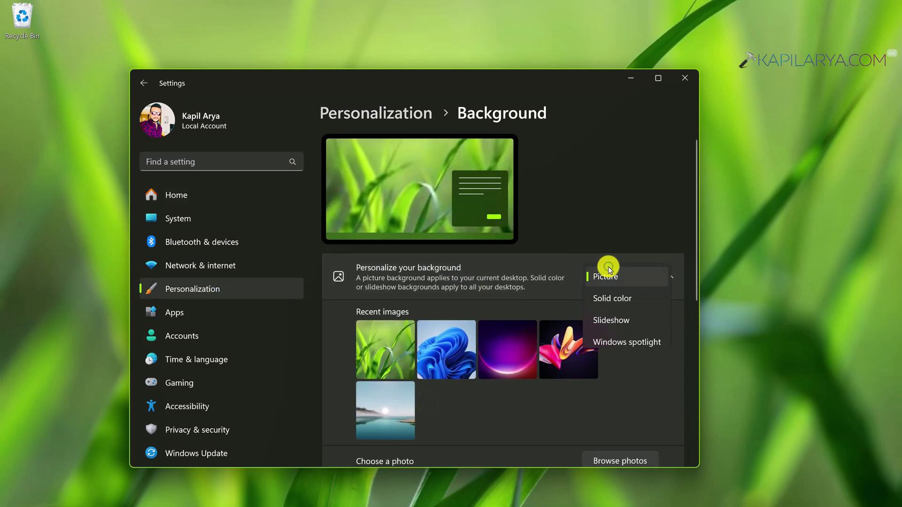
{"action": "left_click", "coordinate": [613, 337]}
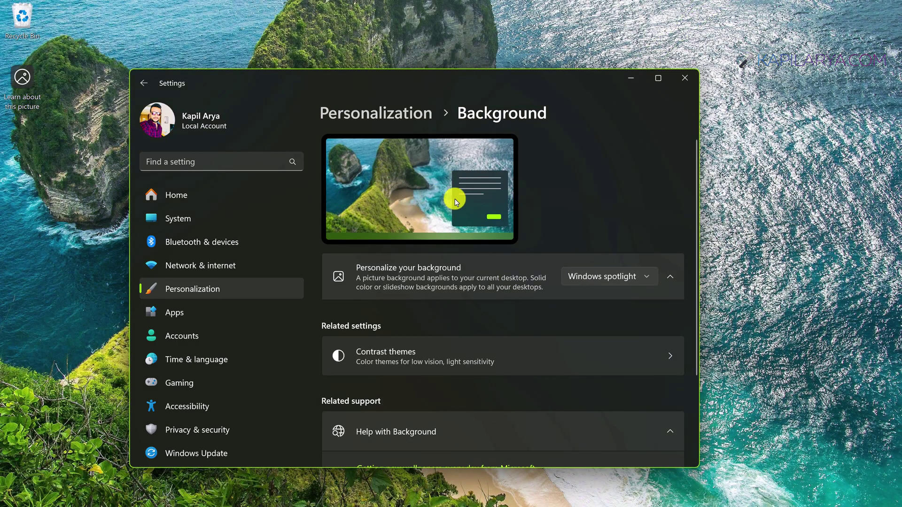
{"action": "left_click", "coordinate": [686, 80]}
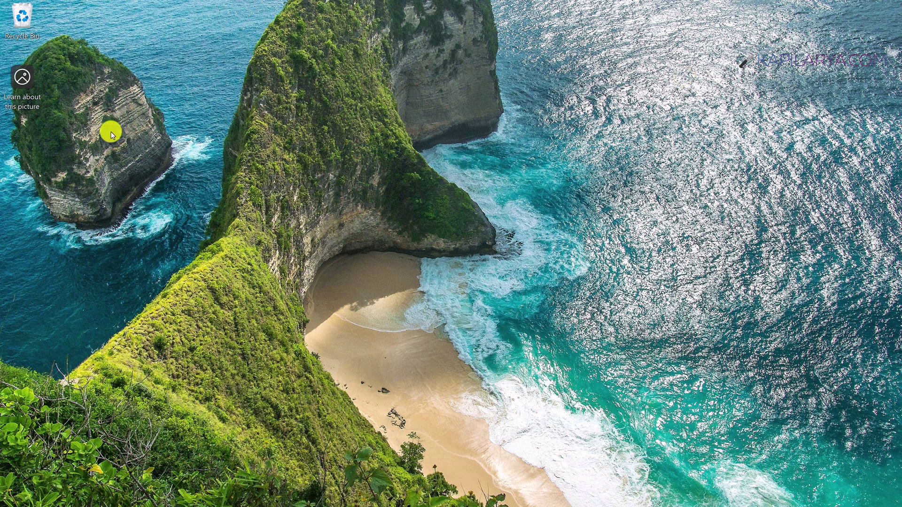
Switch the wallpaper to the 'Peering over smooth seas' pier image, collapsing and reopening its info panel
{"action": "left_click", "coordinate": [35, 89]}
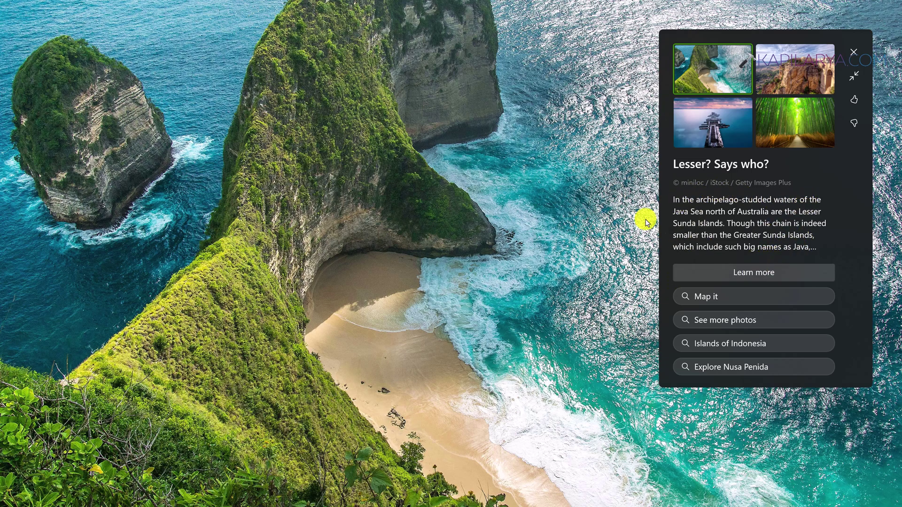
{"action": "left_click", "coordinate": [717, 124]}
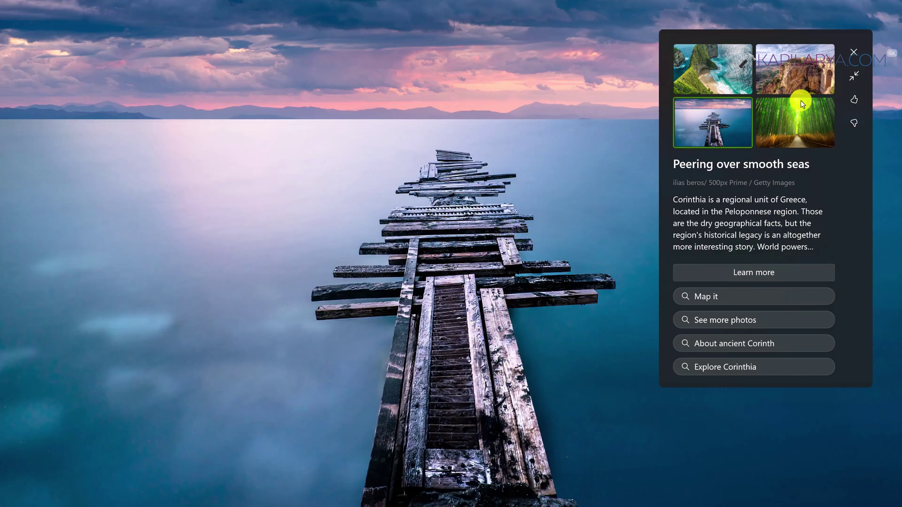
{"action": "left_click", "coordinate": [854, 76]}
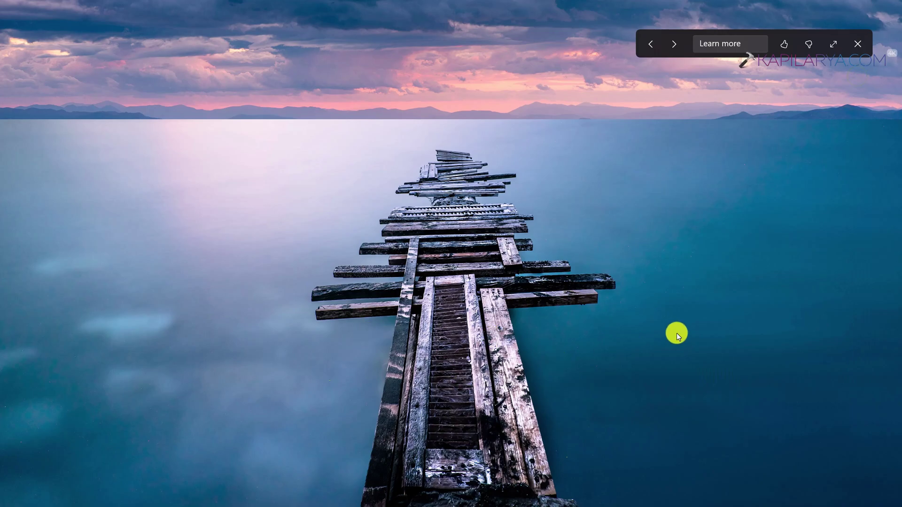
{"action": "left_click", "coordinate": [833, 43]}
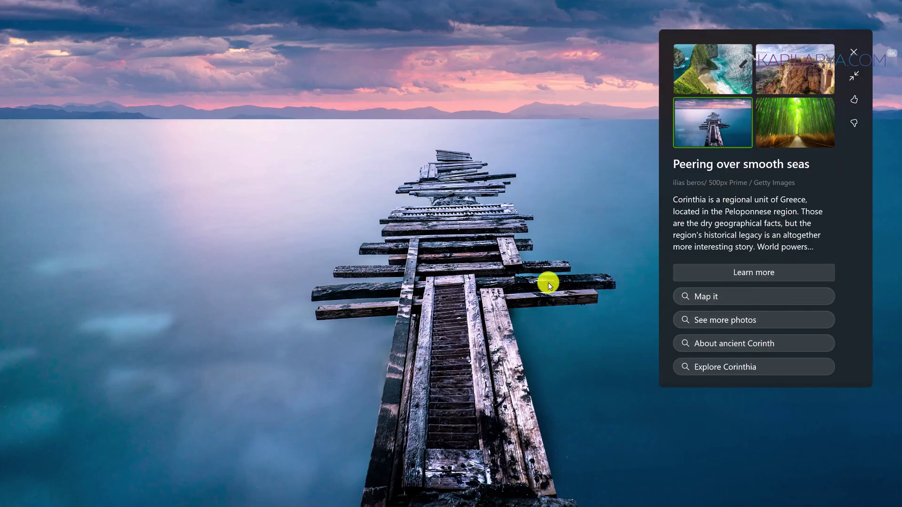